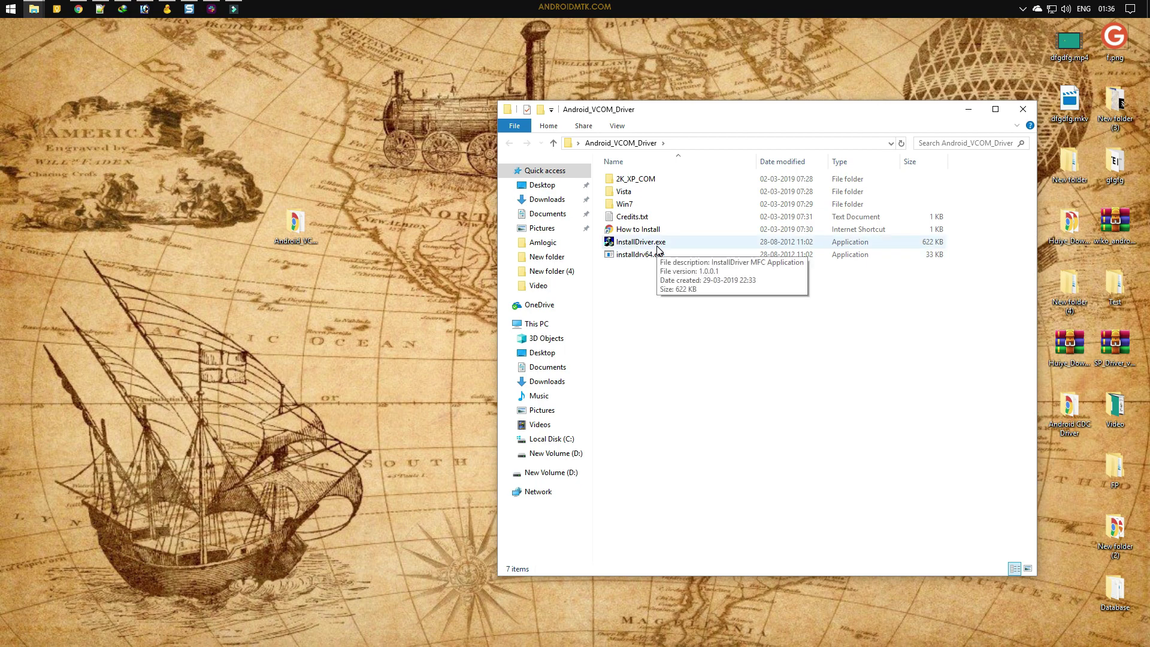
- Look through the driver files in the Win7 folder and return to the Android_VCOM_Driver folder
double_click(645, 205)
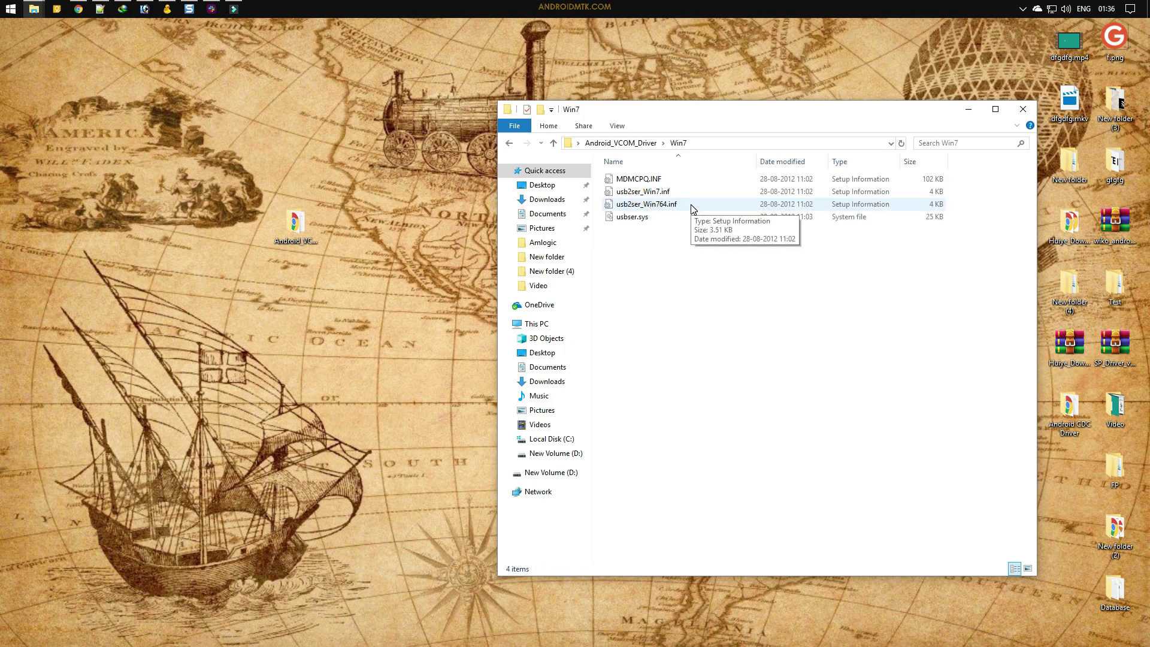
left_click(638, 142)
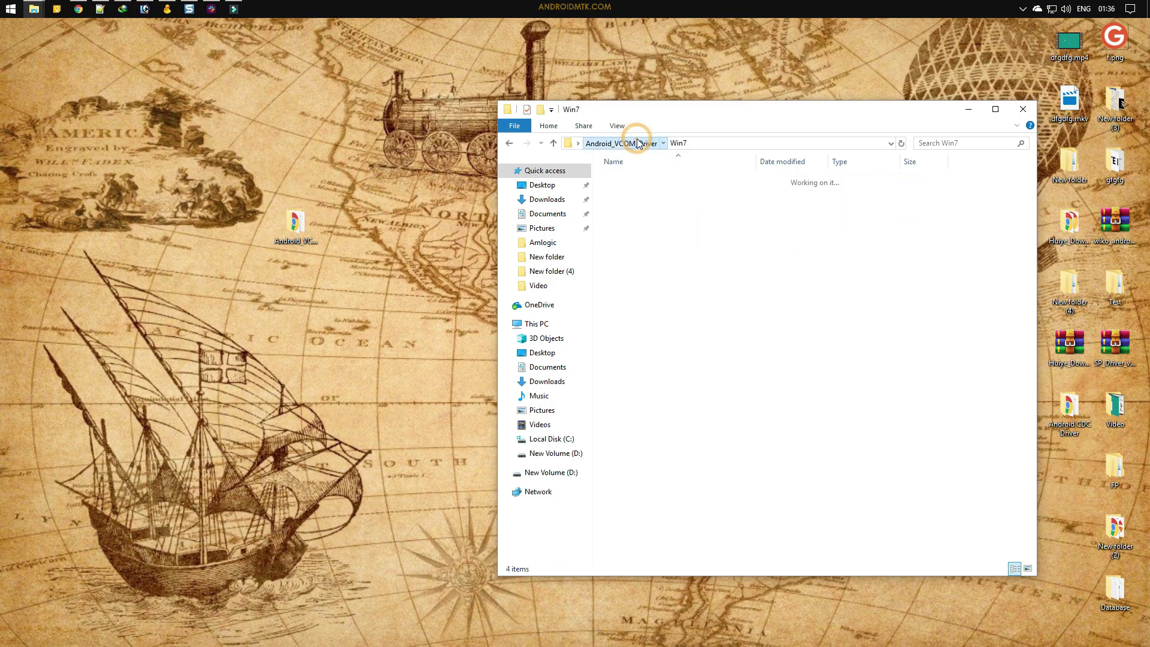
left_click(655, 299)
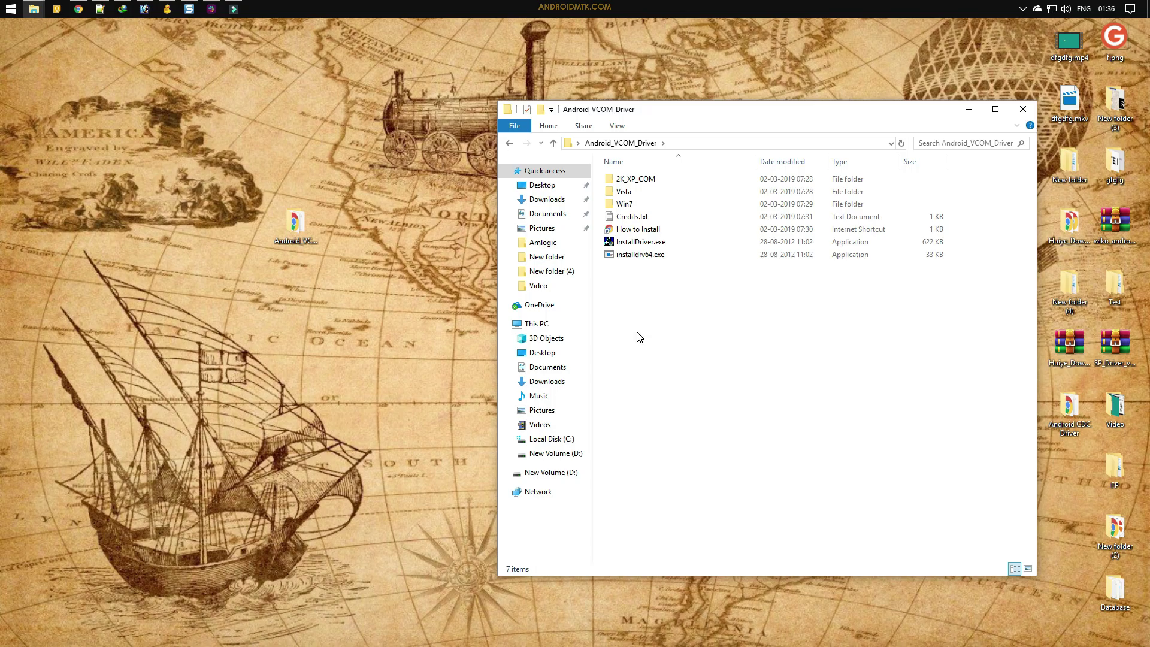
- Run InstallDriver.exe from the Android_VCOM_Driver folder to install the USB driver, and exit the installer
left_click(639, 246)
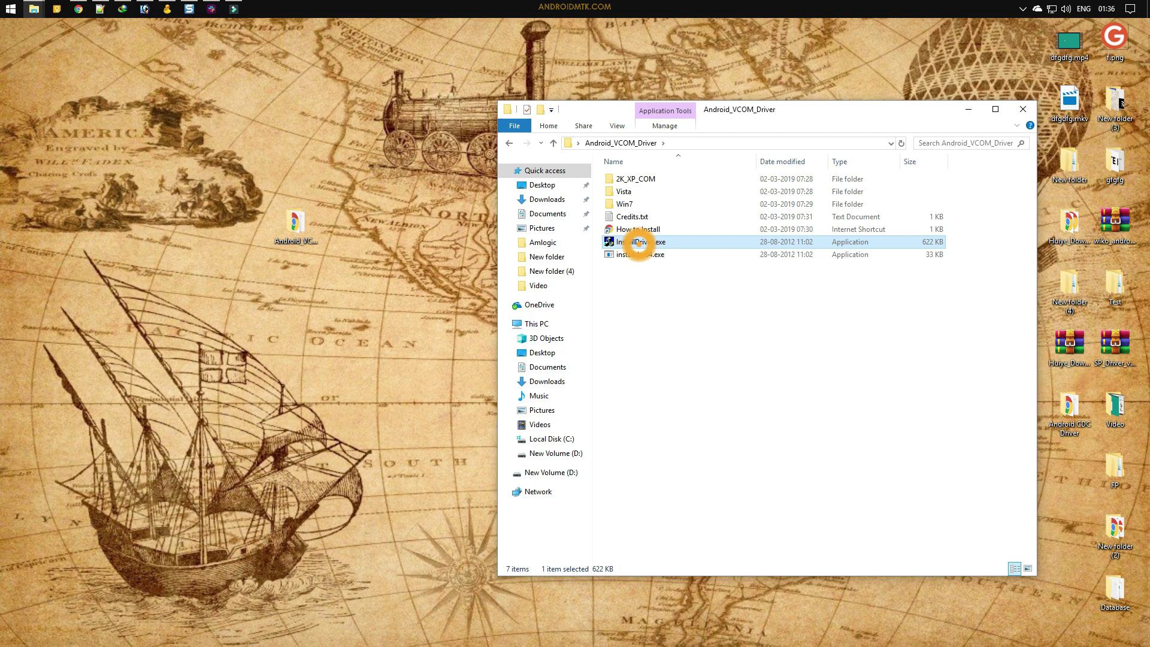
double_click(638, 242)
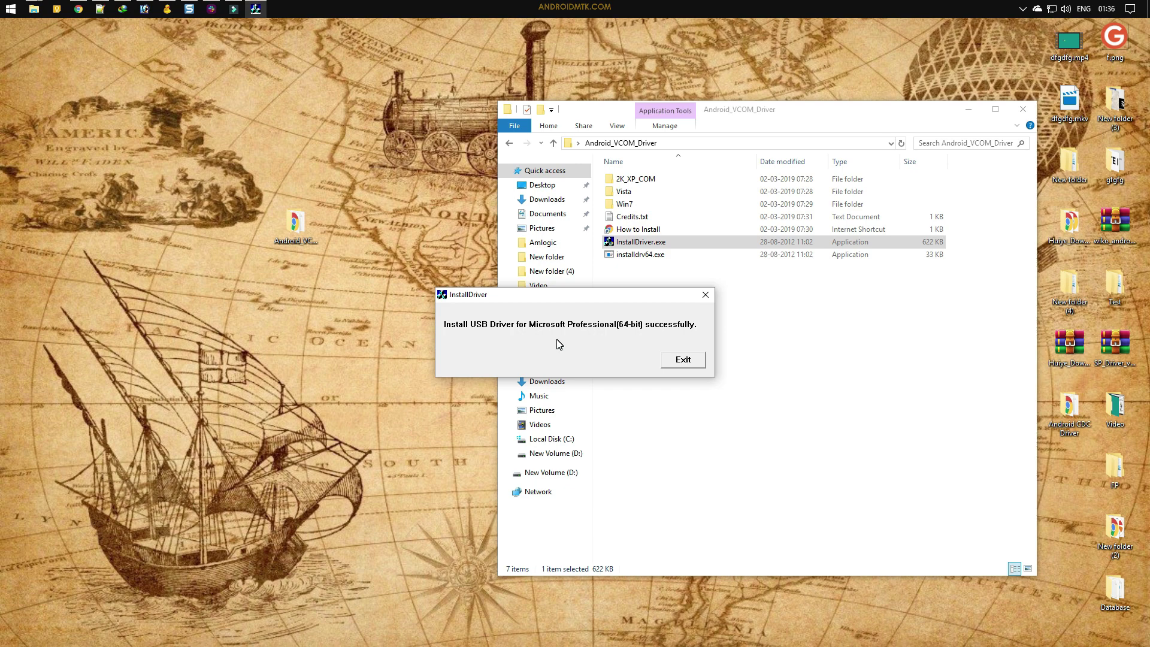
left_click(681, 361)
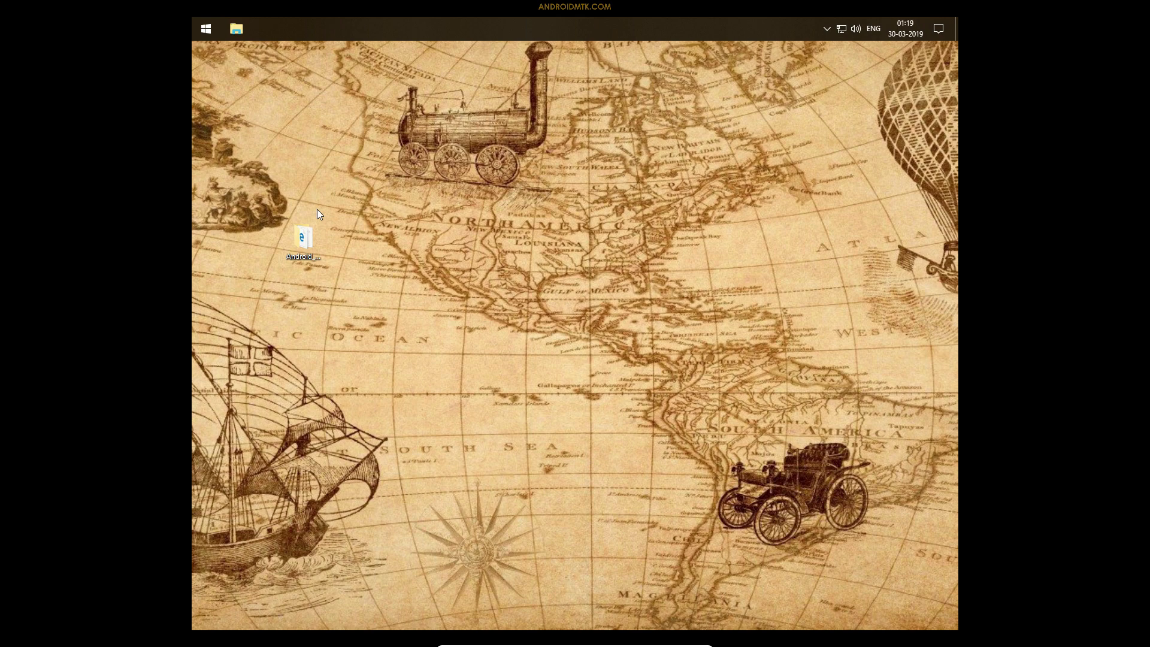
- Restart Windows into the advanced start-up recovery environment
left_click(298, 261)
right_click(210, 37)
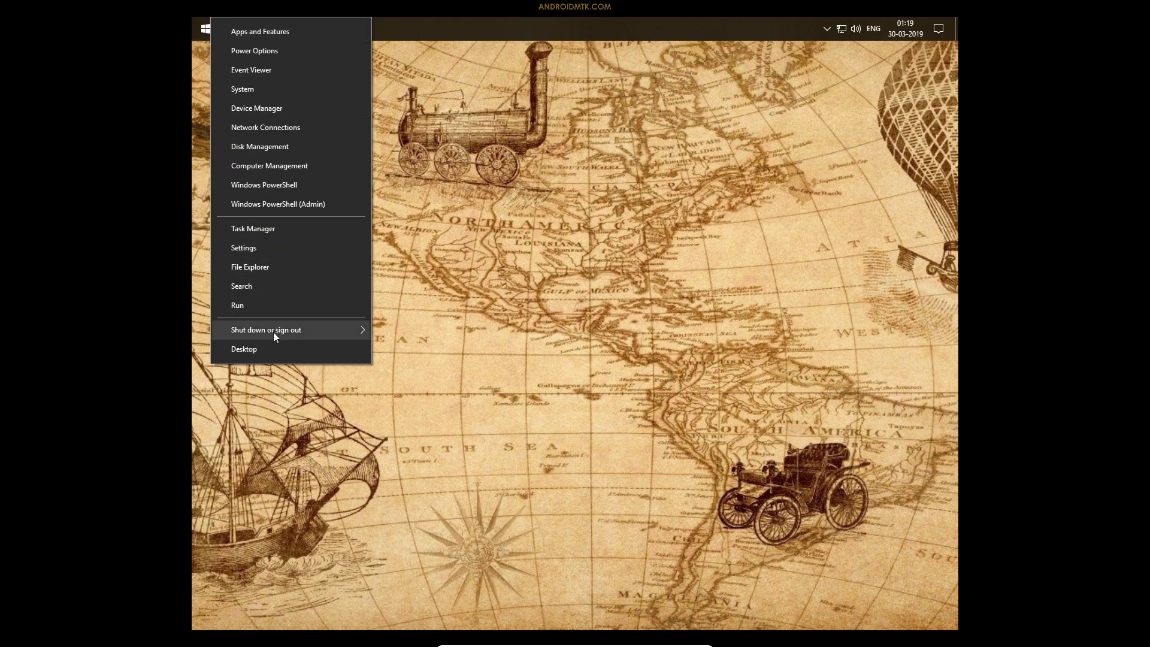
mouse_move(273, 333)
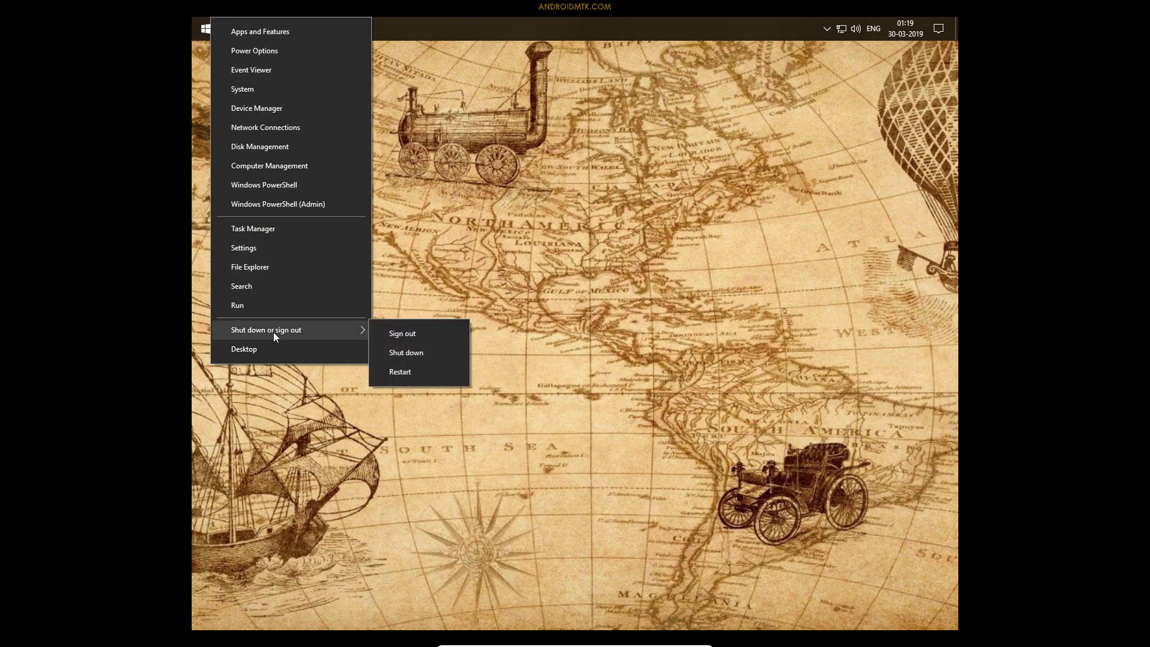
left_click(406, 375, "shift")
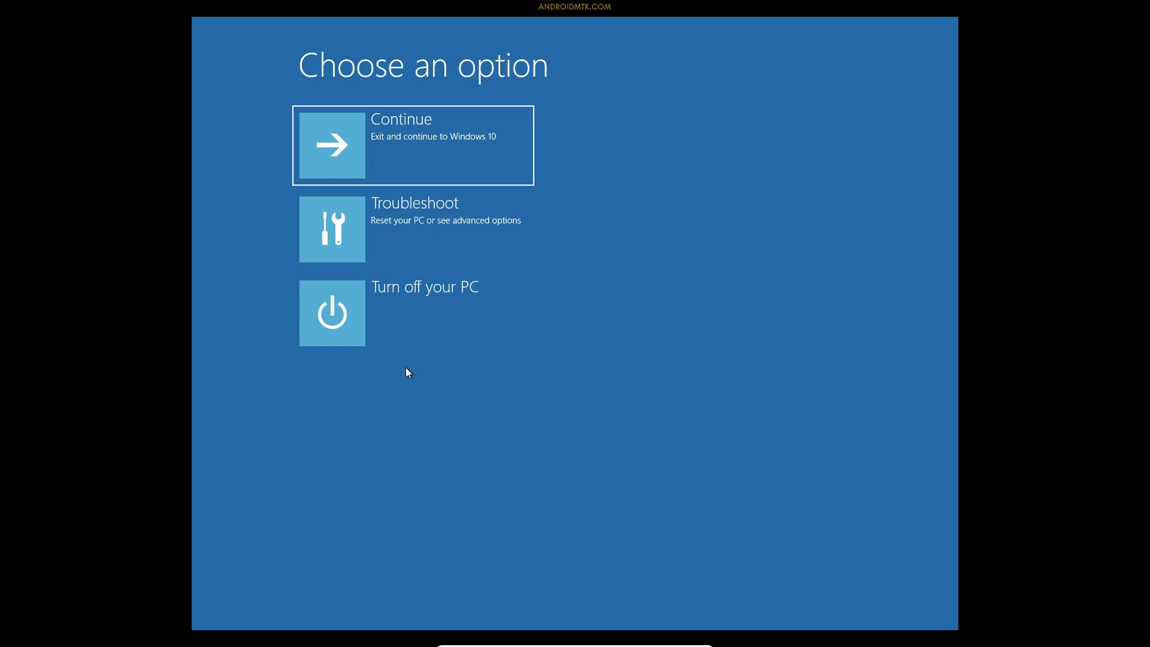
- Restart through the advanced troubleshooting Start-up Settings and boot with driver signature enforcement disabled
left_click(402, 231)
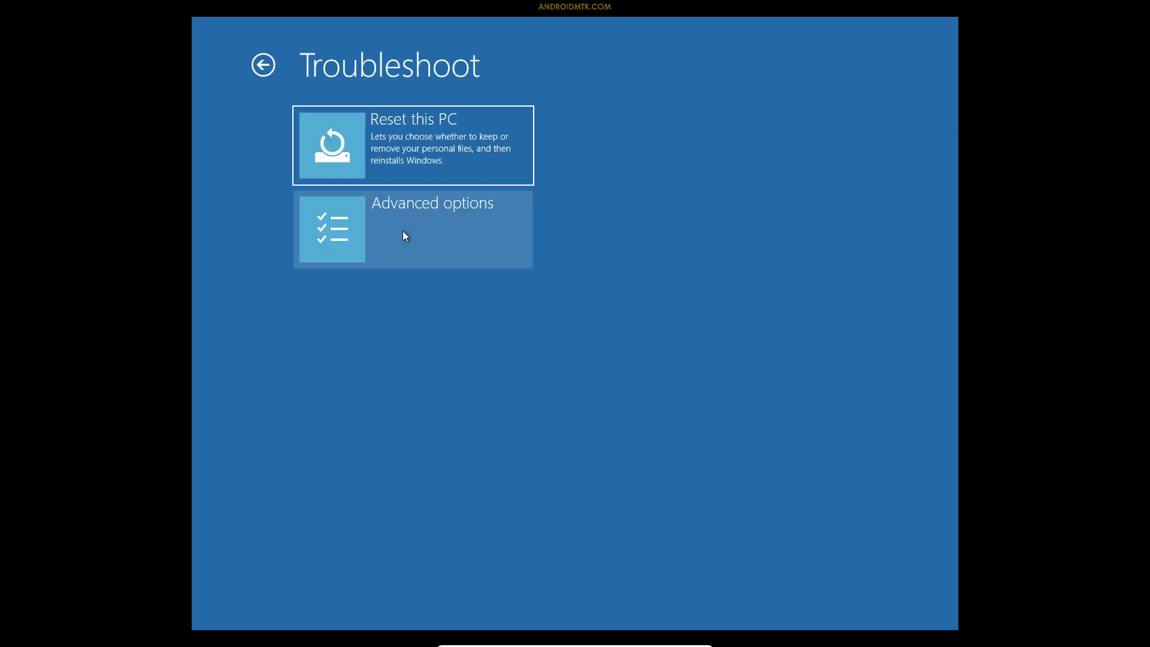
left_click(402, 231)
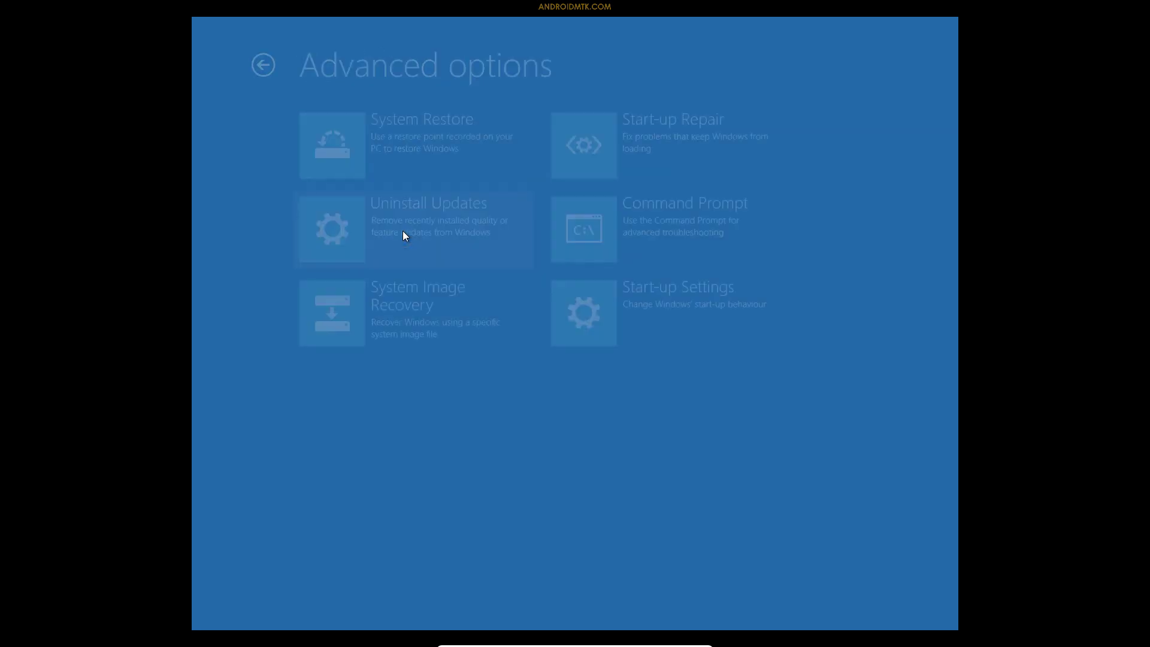
left_click(641, 317)
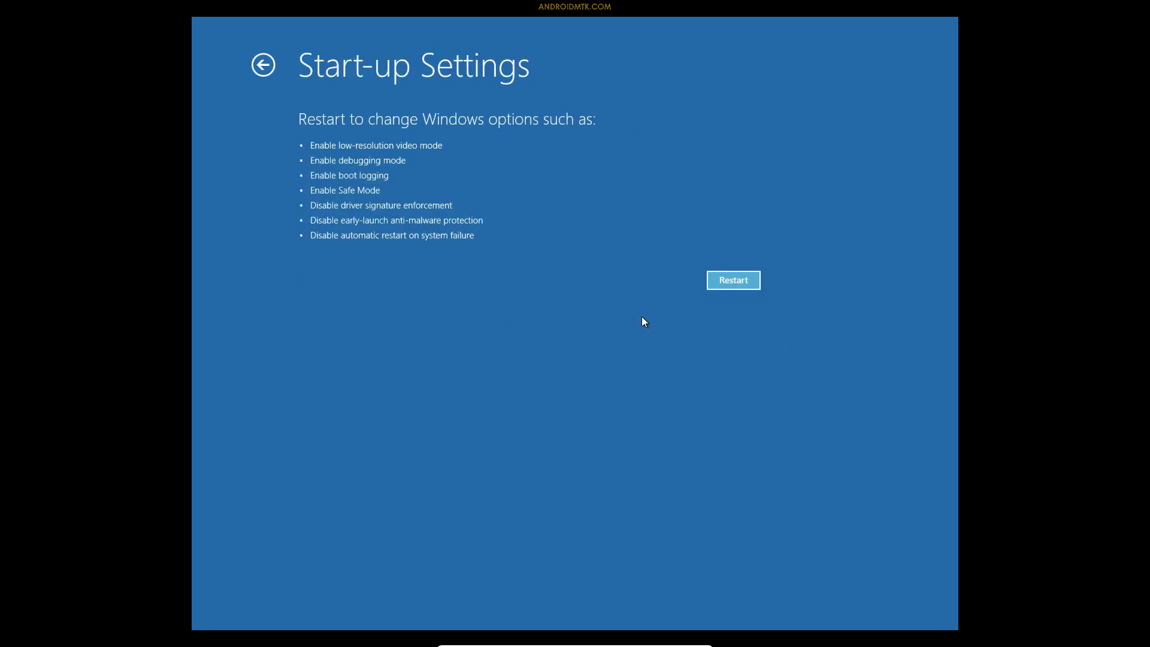
left_click(723, 283)
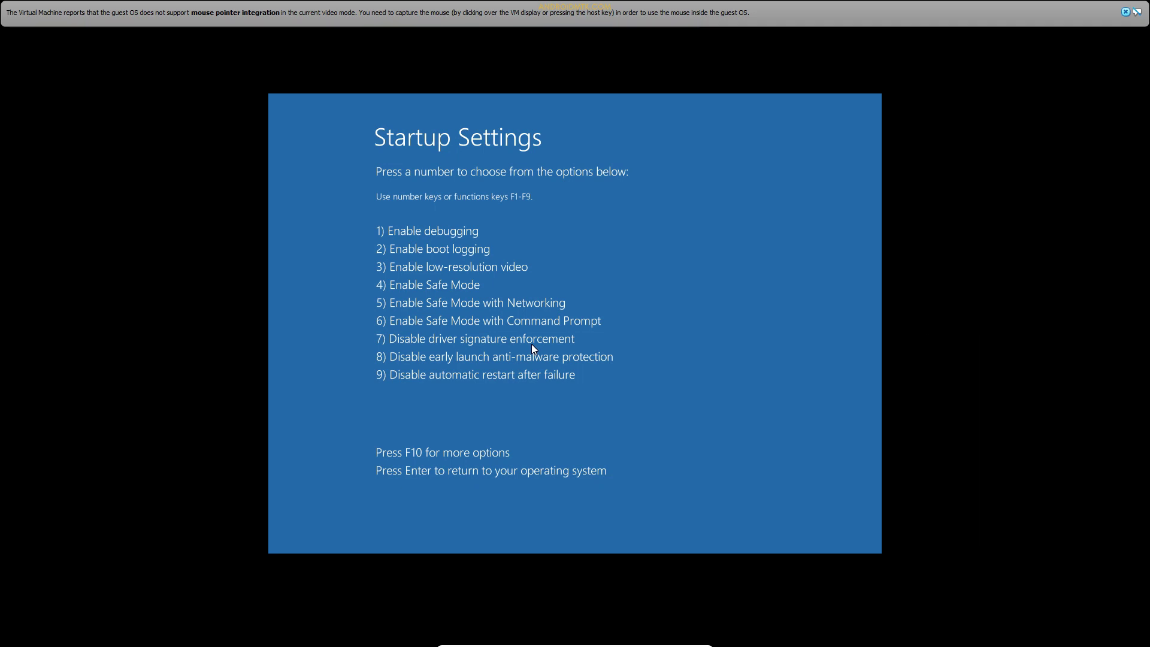
key("F7")
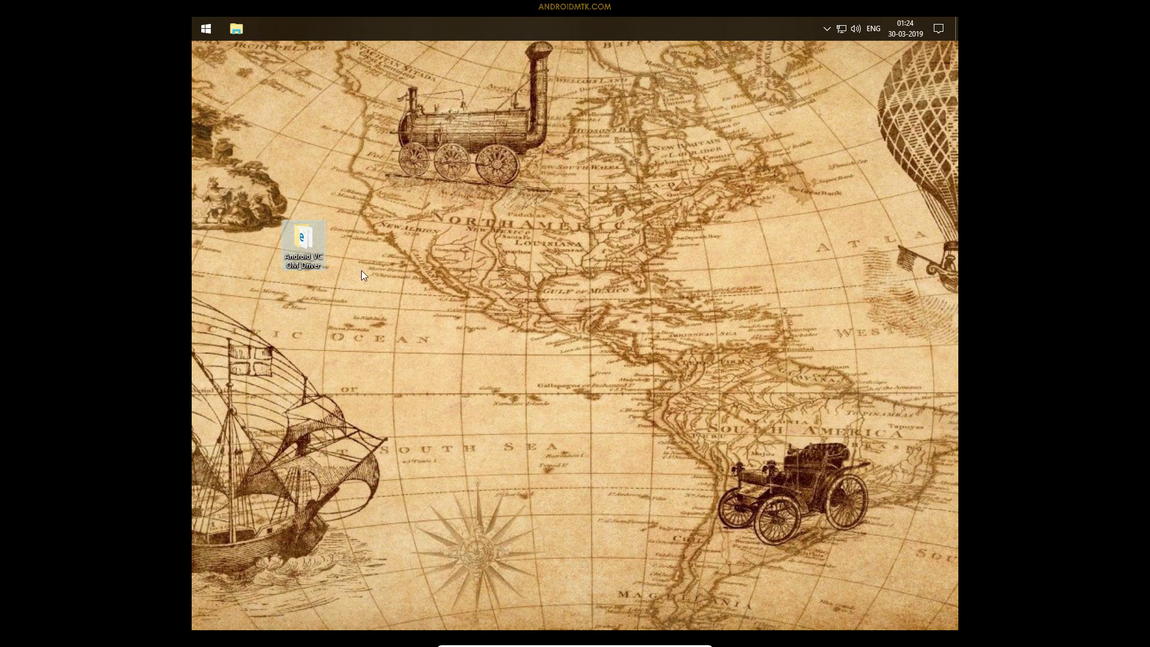
- Open the Win7 folder inside the desktop's Android_VCOM_Driver folder and copy its full path
double_click(306, 243)
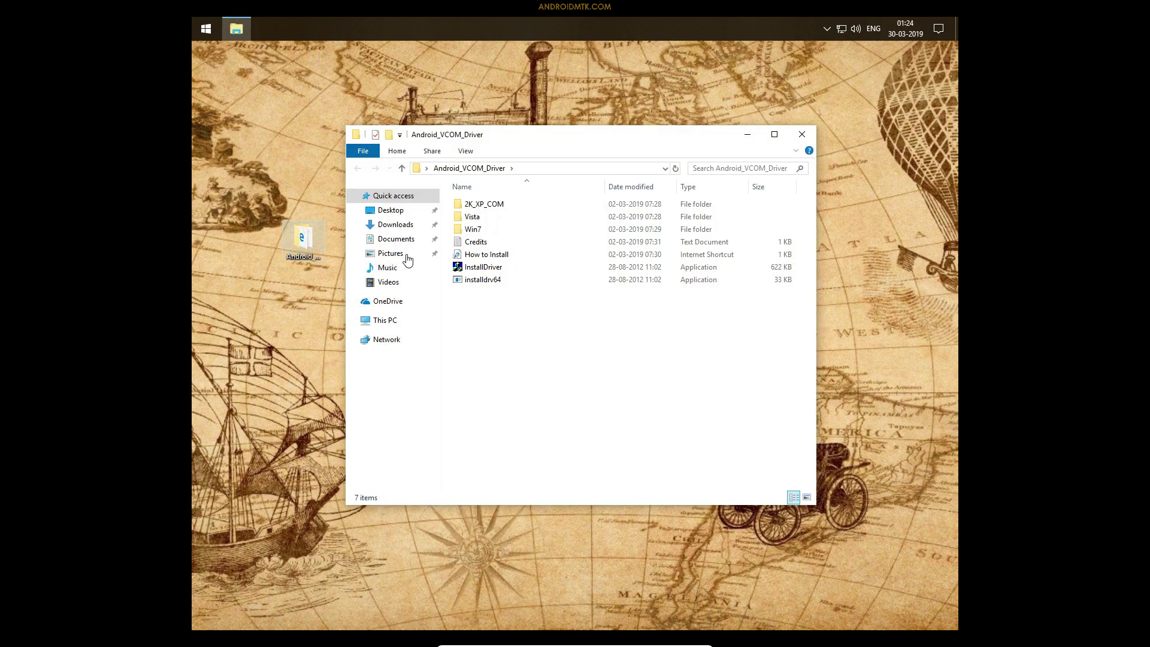
double_click(504, 230)
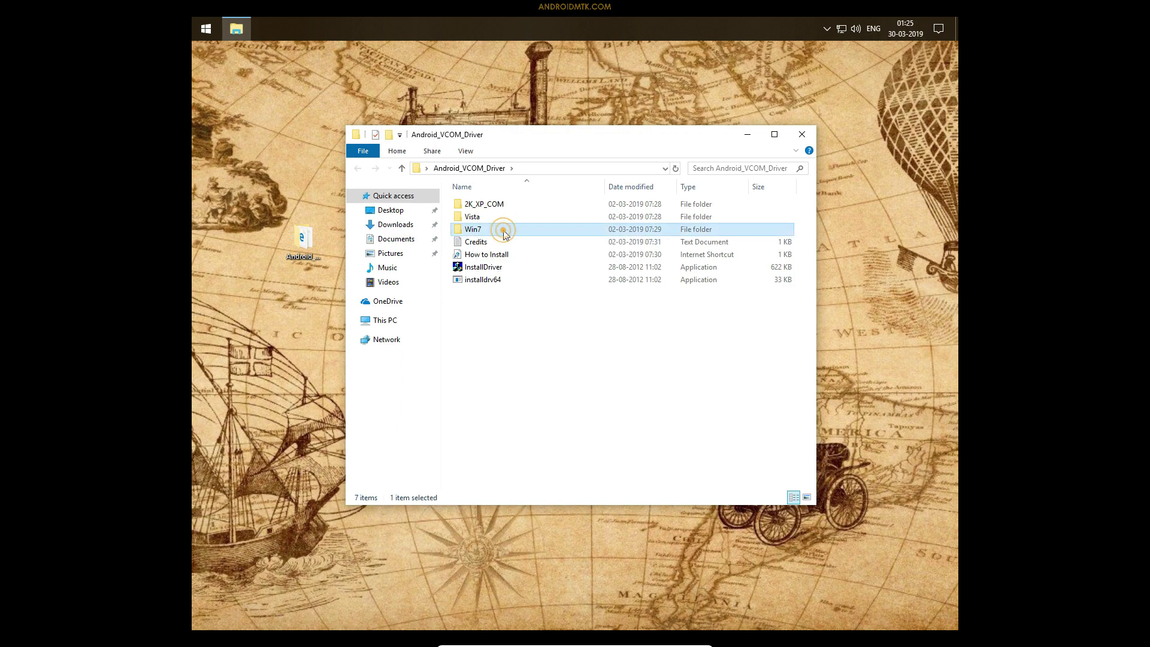
left_click(573, 301)
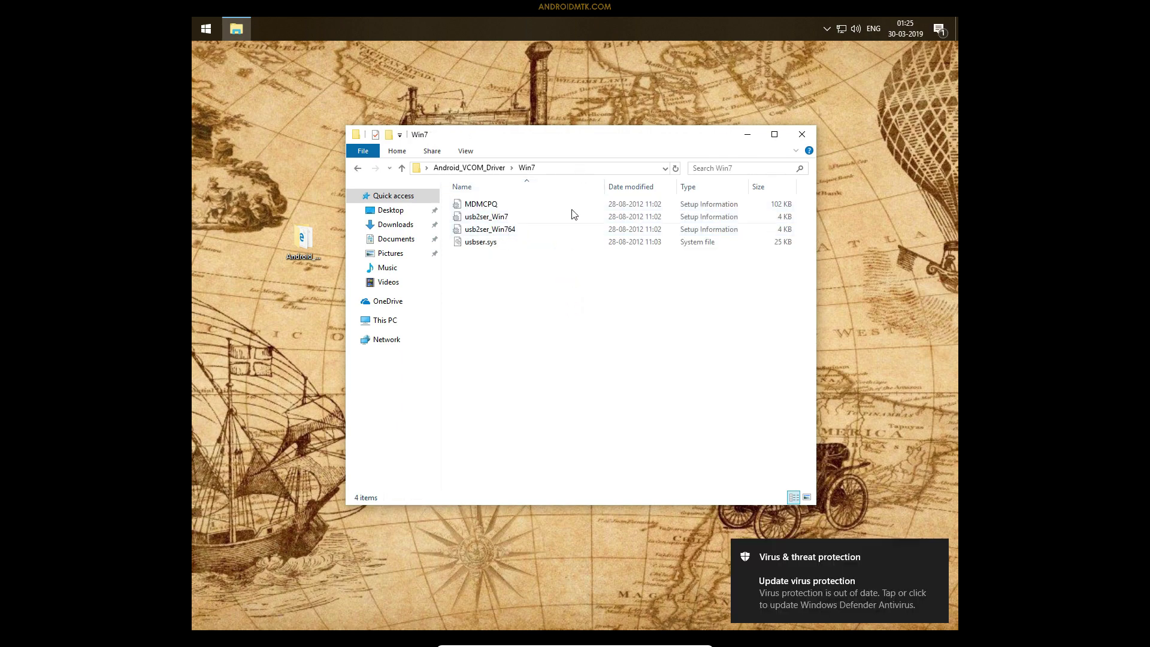
left_click(566, 170)
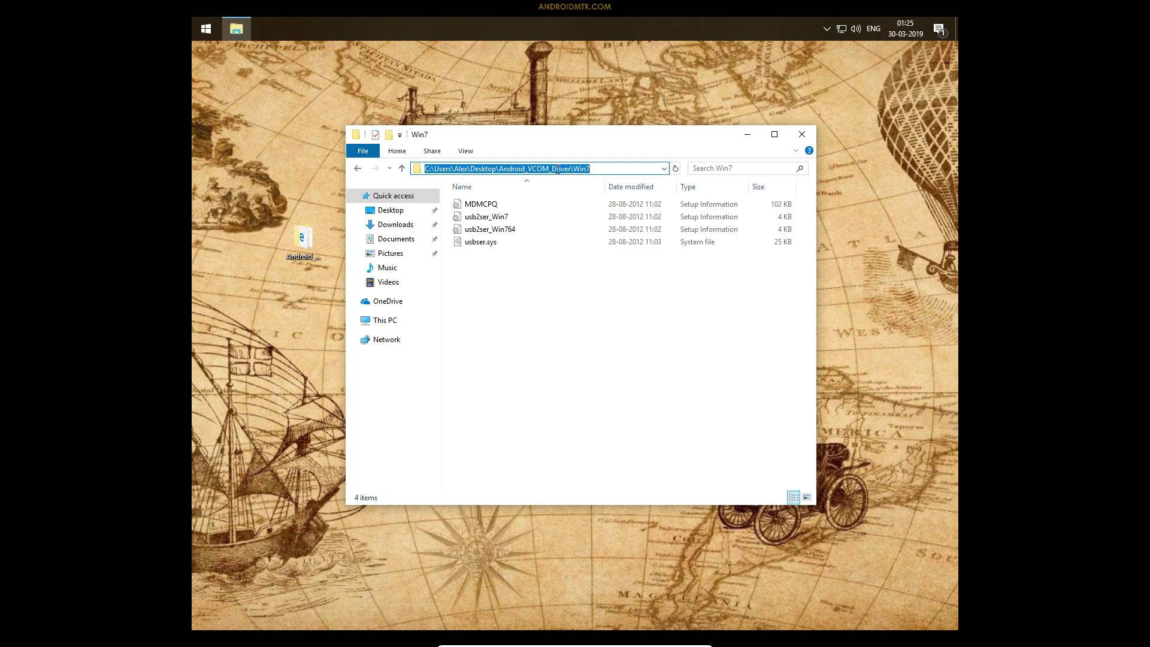
right_click(557, 169)
left_click(587, 206)
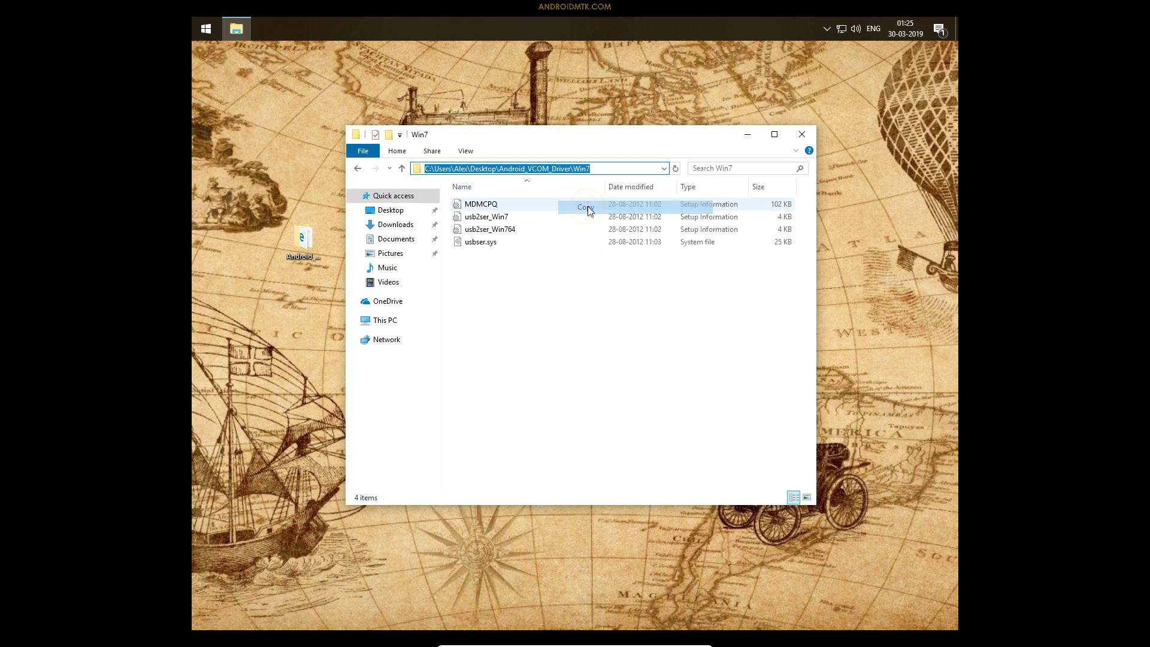
left_click(542, 297)
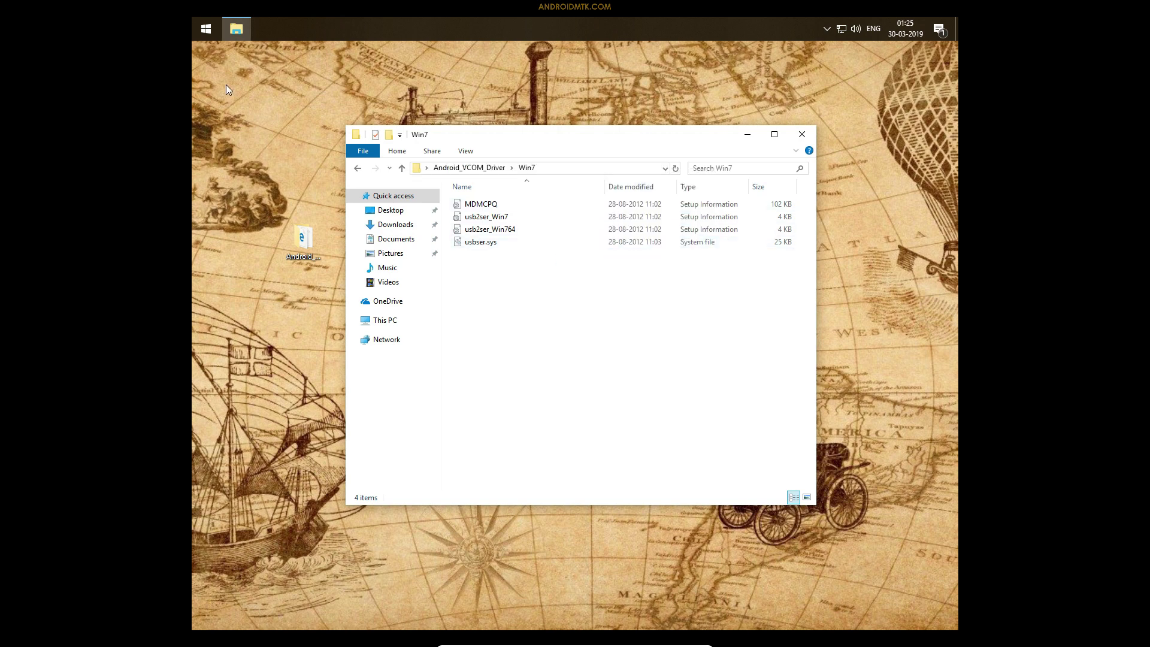
- Open Device Manager and select the computer at the root of the device tree
right_click(206, 30)
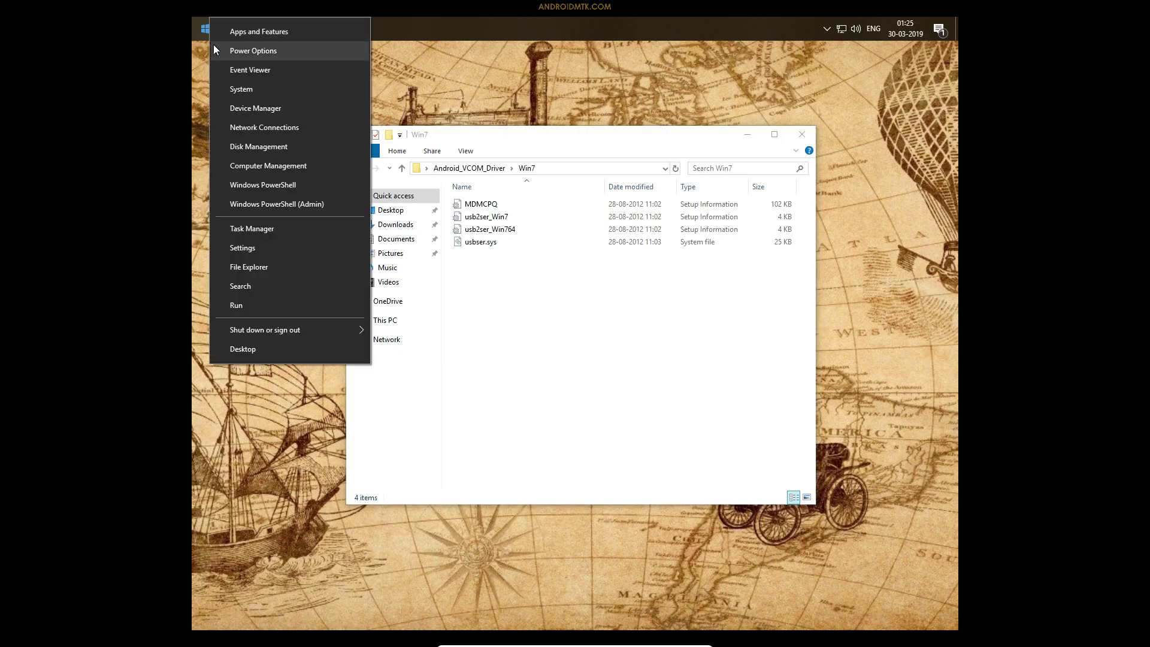
left_click(235, 110)
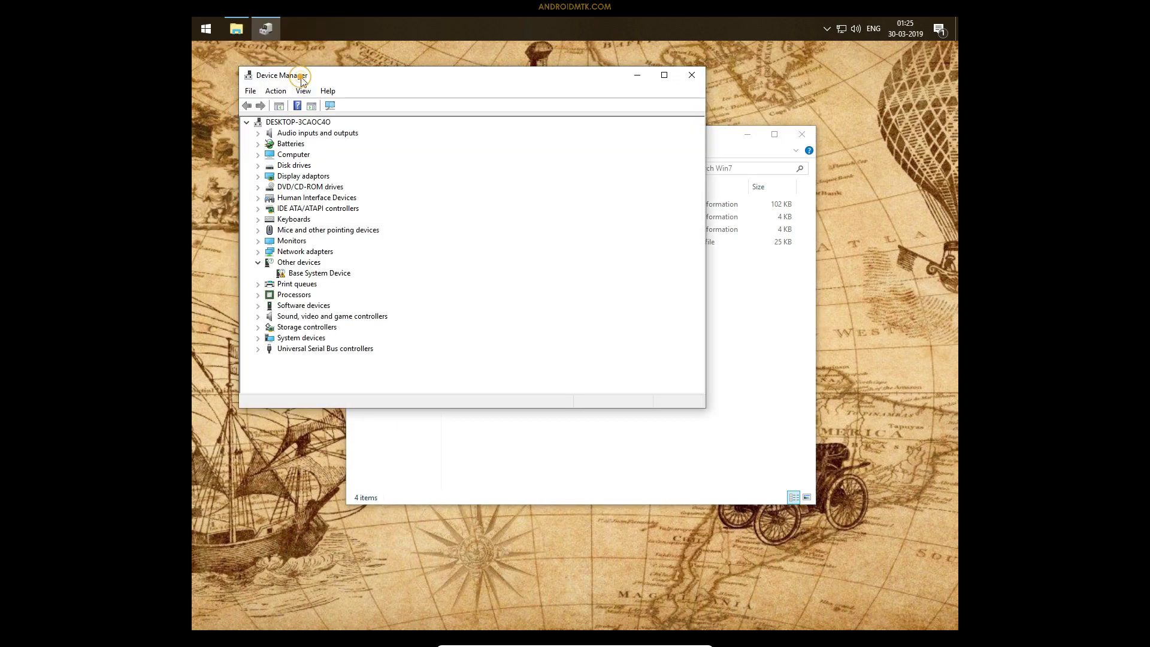
left_click_drag(301, 77, 419, 141)
left_click(422, 187)
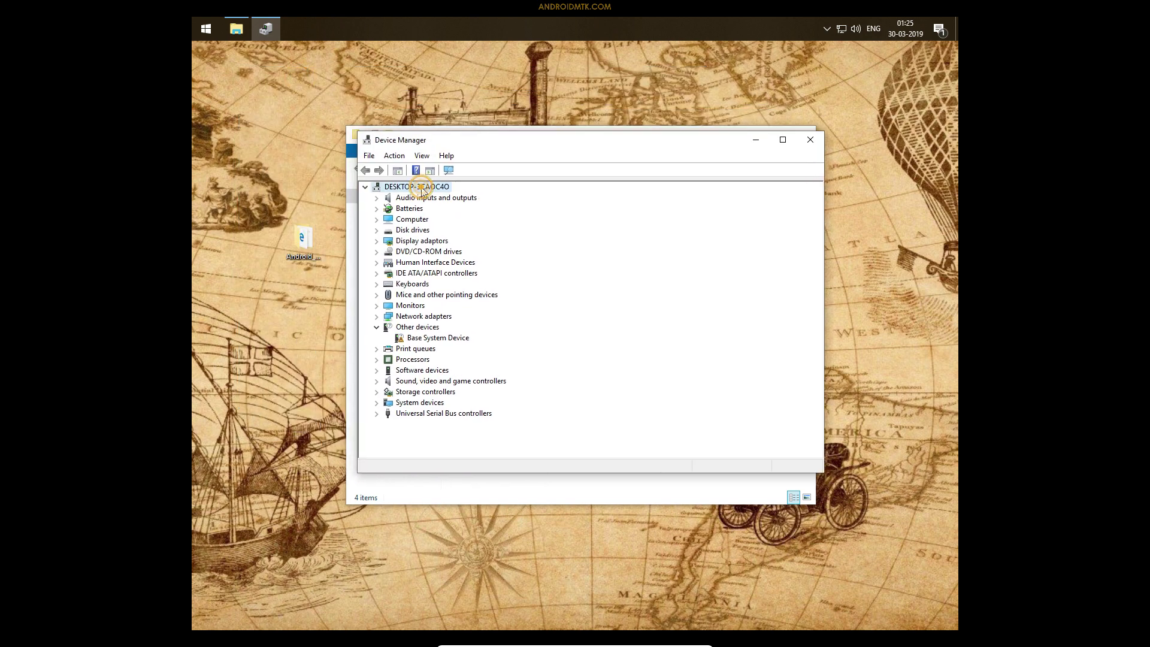
- Start adding legacy hardware, choosing to install hardware manually selected from the list of all devices
left_click(394, 159)
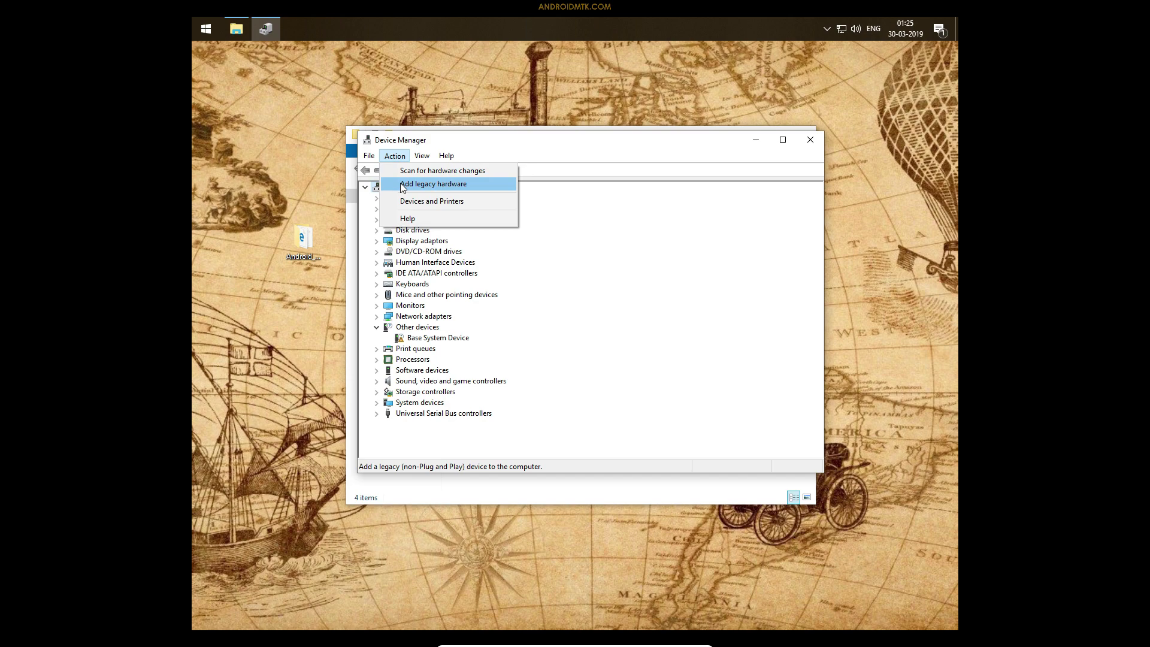
left_click(403, 185)
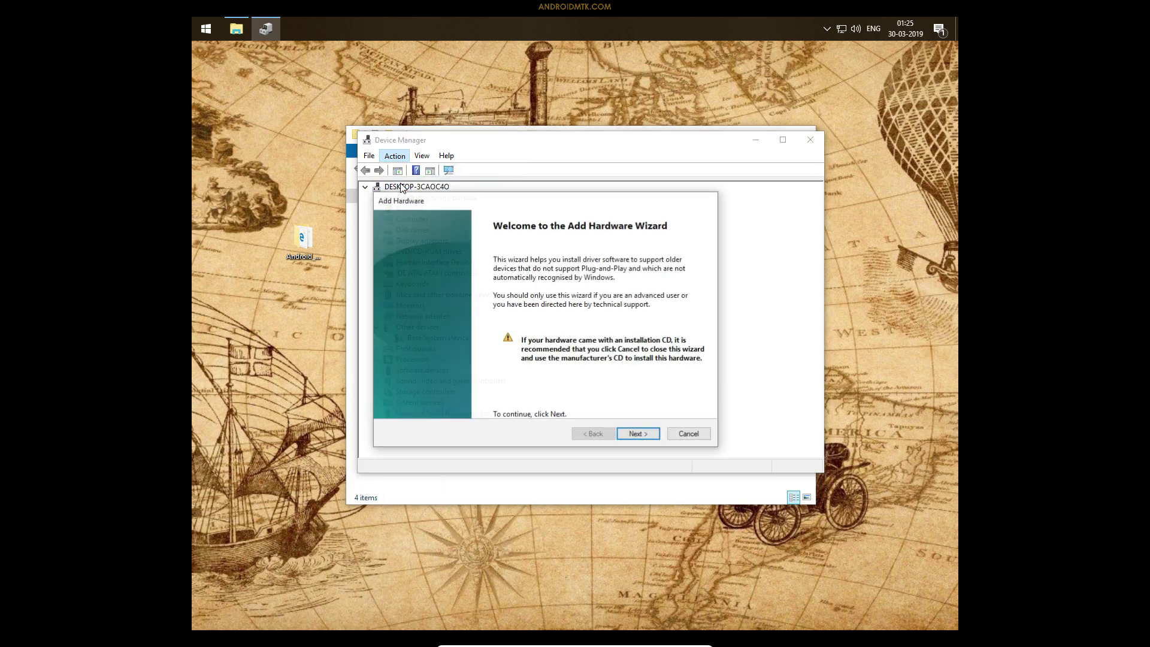
left_click(640, 435)
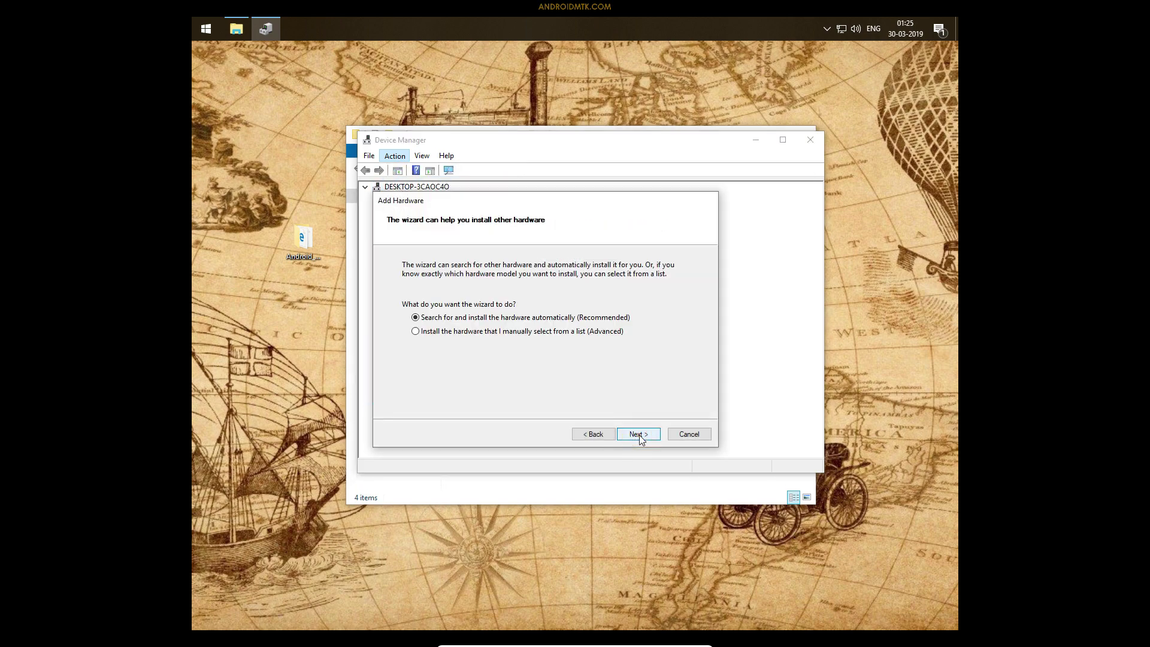
left_click(436, 332)
left_click(628, 434)
left_click(629, 434)
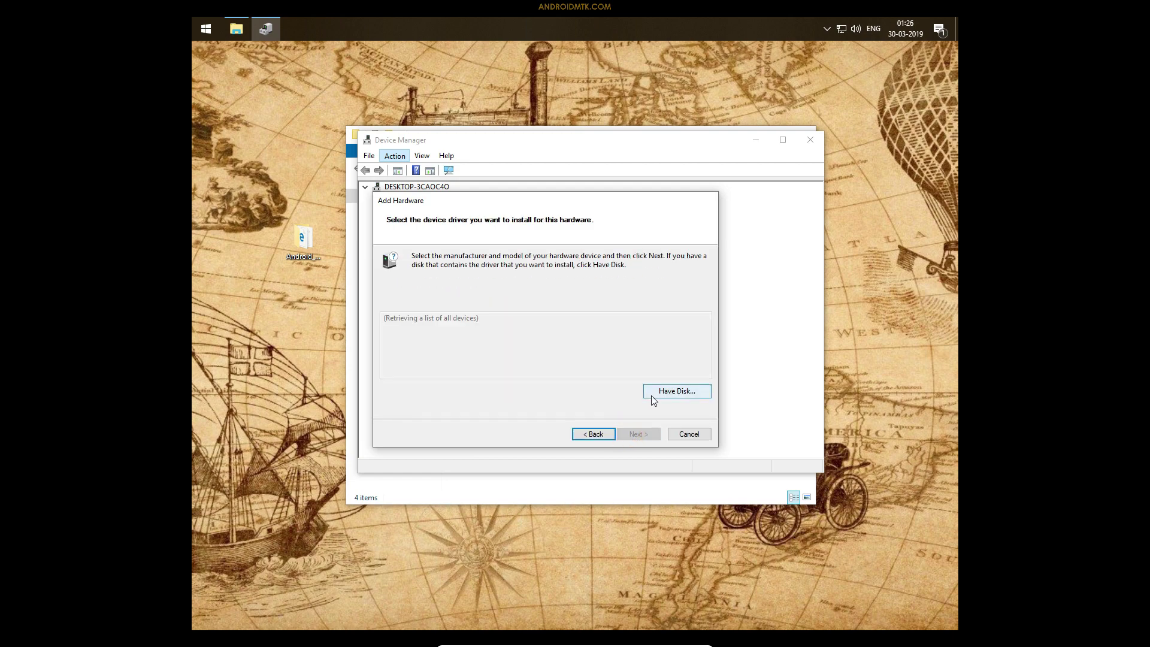
- Load the driver from disk using the copied Win7 folder path and look through the offered models
left_click(651, 395)
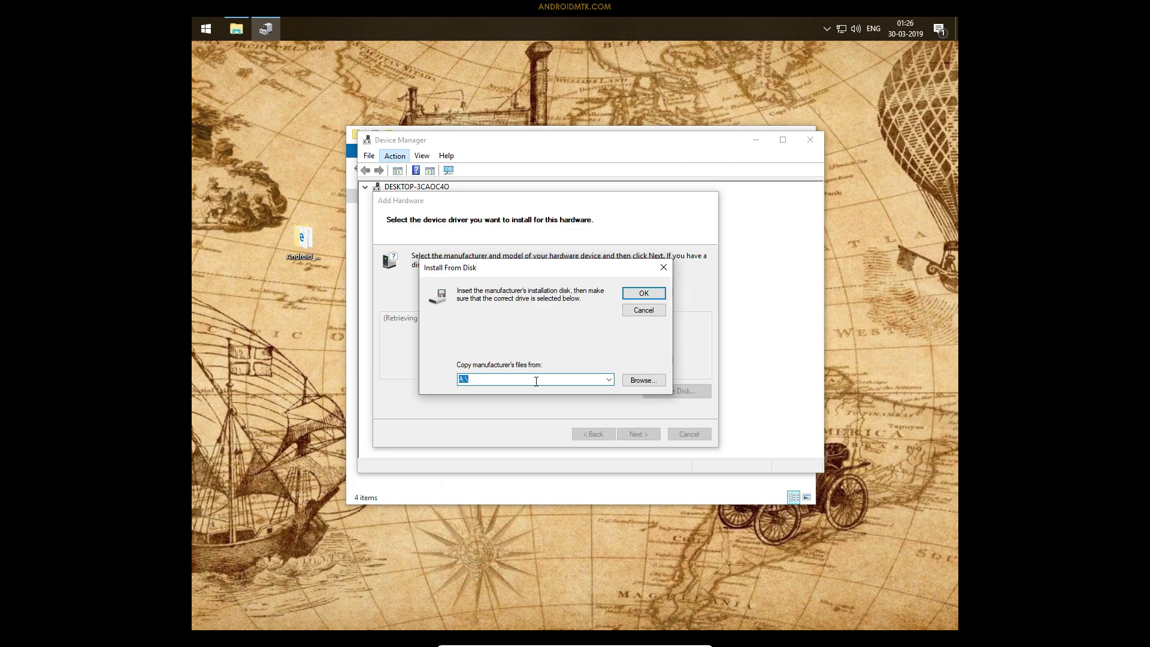
right_click(487, 379)
left_click(516, 428)
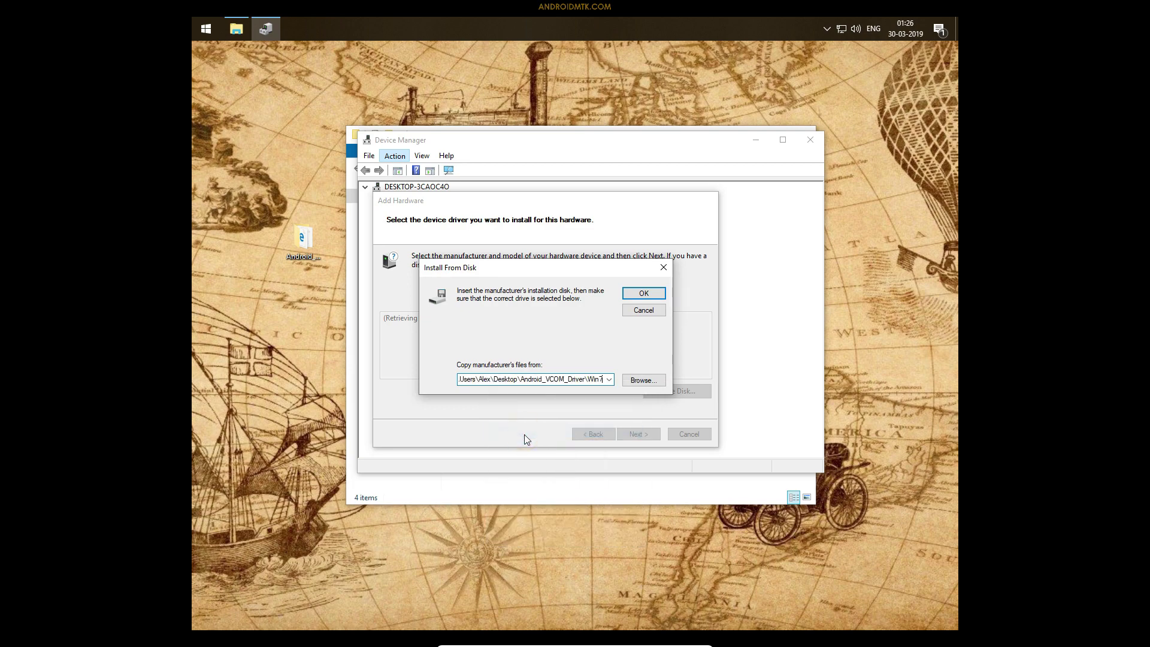
left_click(630, 295)
left_click_drag(704, 336, 706, 344)
left_click_drag(707, 342, 707, 332)
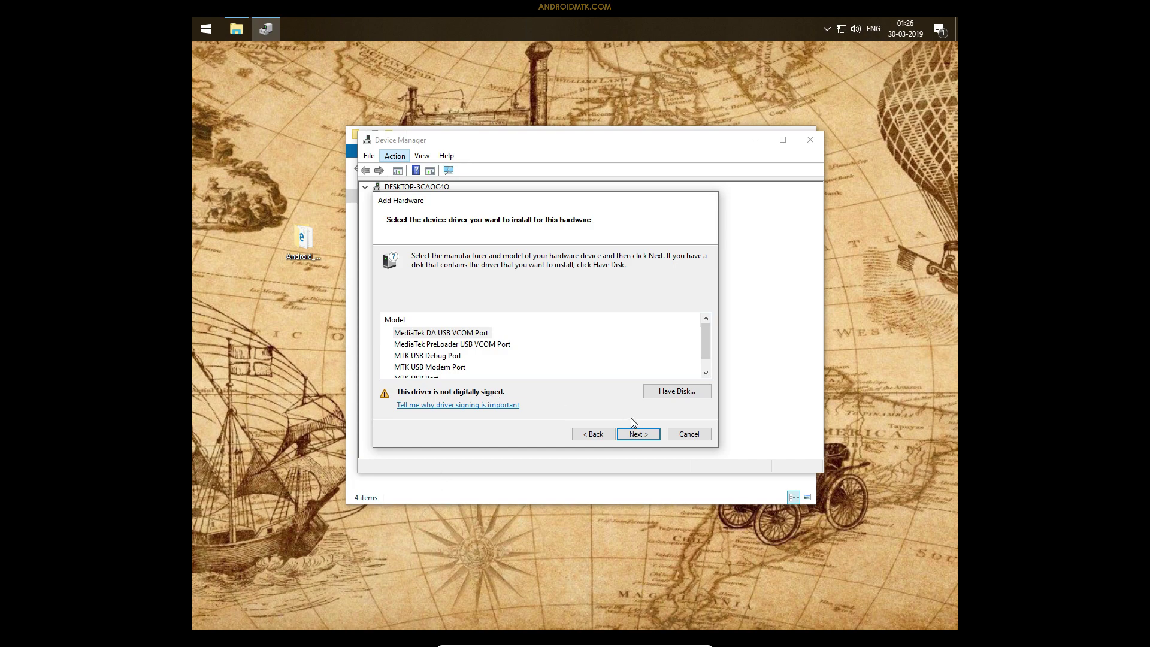
- Install the MediaTek DA USB VCOM Port driver despite the unverified publisher, finish the wizard, and select the new port under Ports (COM & LPT)
left_click(640, 437)
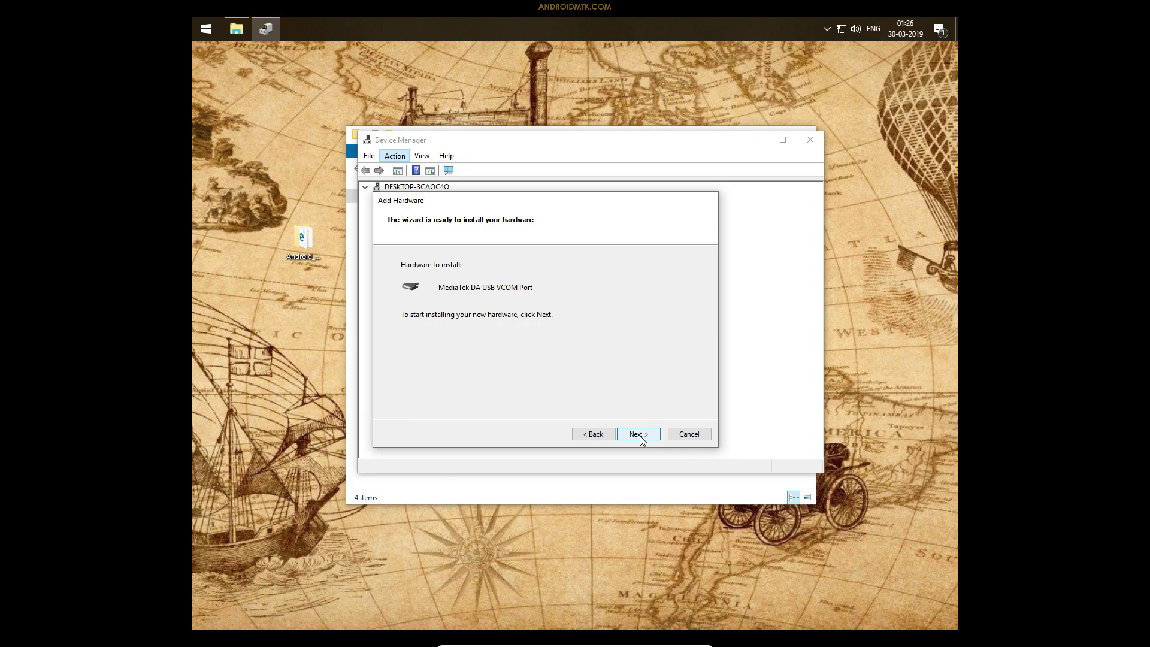
left_click(640, 436)
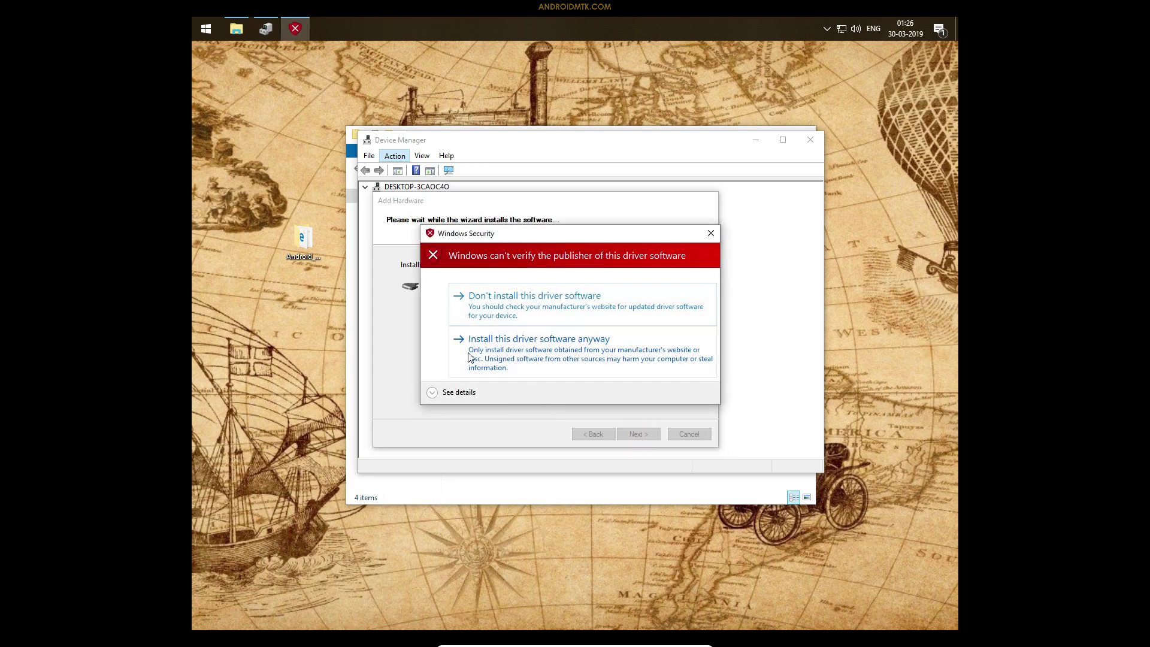
left_click(550, 352)
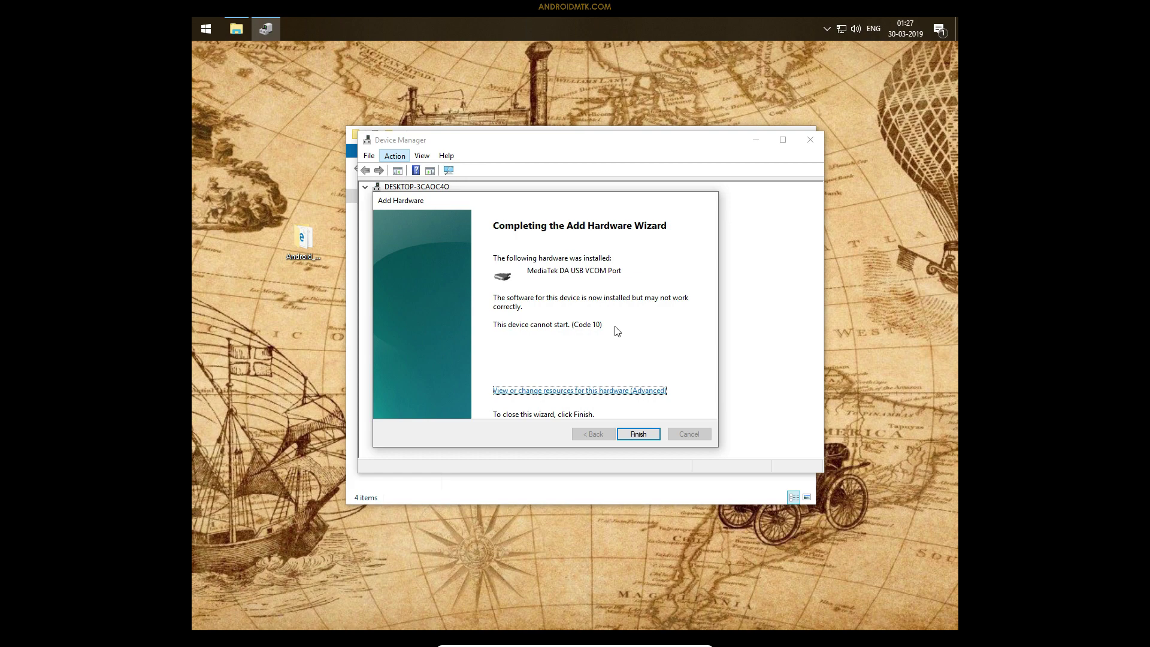
left_click(638, 434)
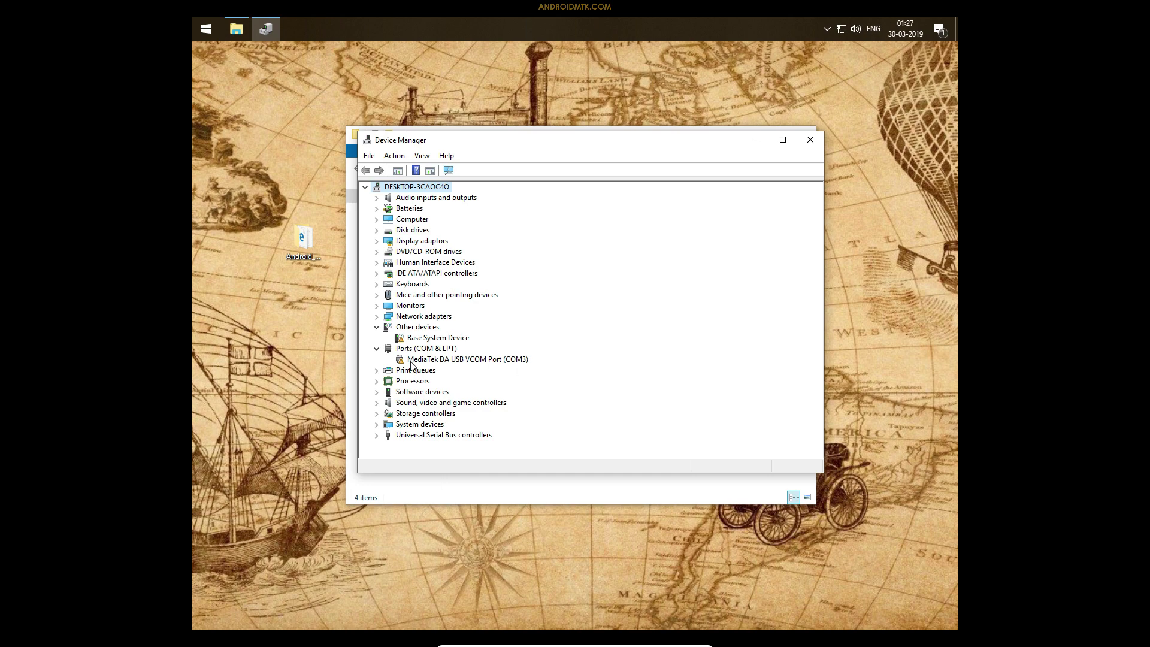
left_click(465, 362)
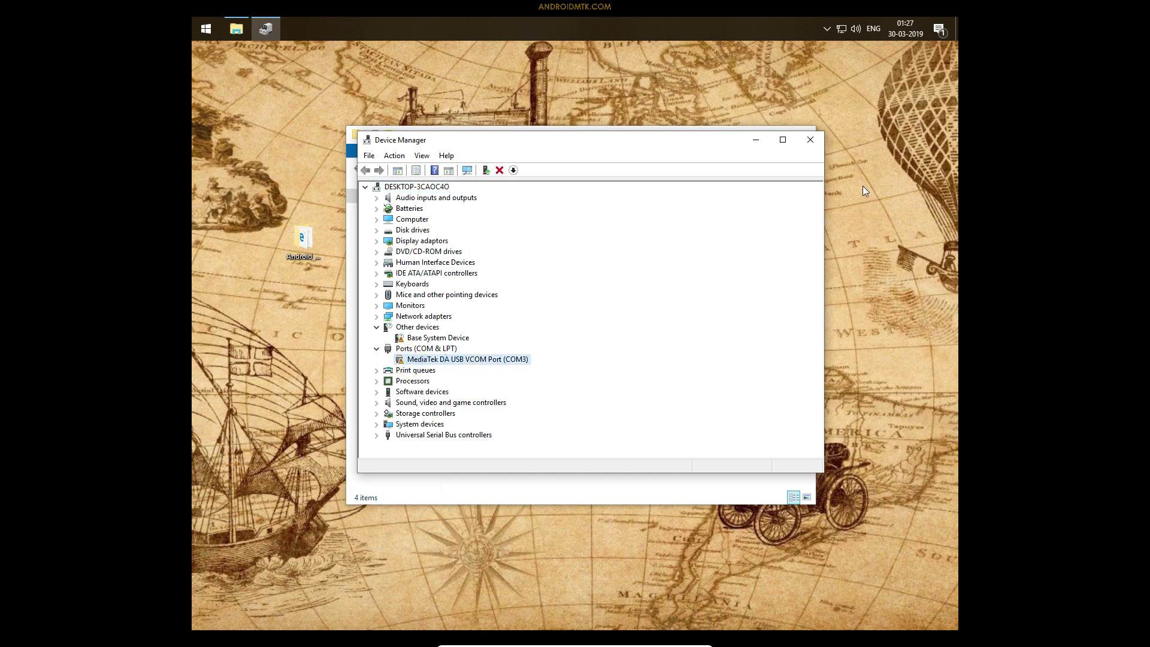
- Close Device Manager and open the Win7 folder inside the Android_VCOM_Driver folder on the desktop
left_click(811, 141)
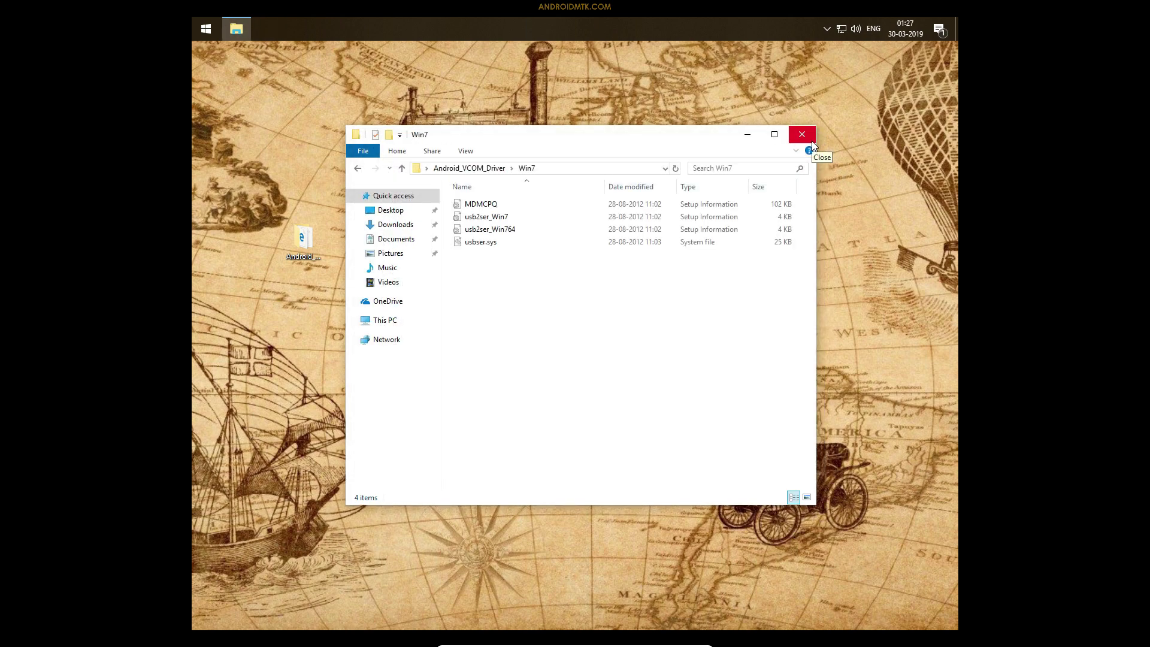
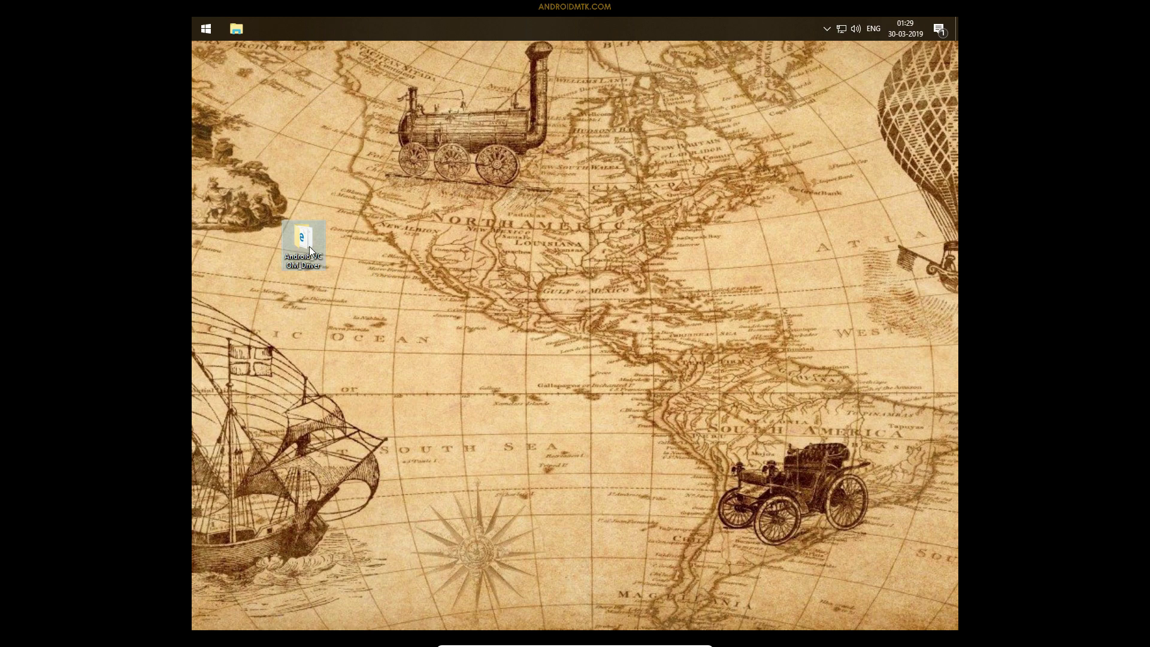
double_click(309, 249)
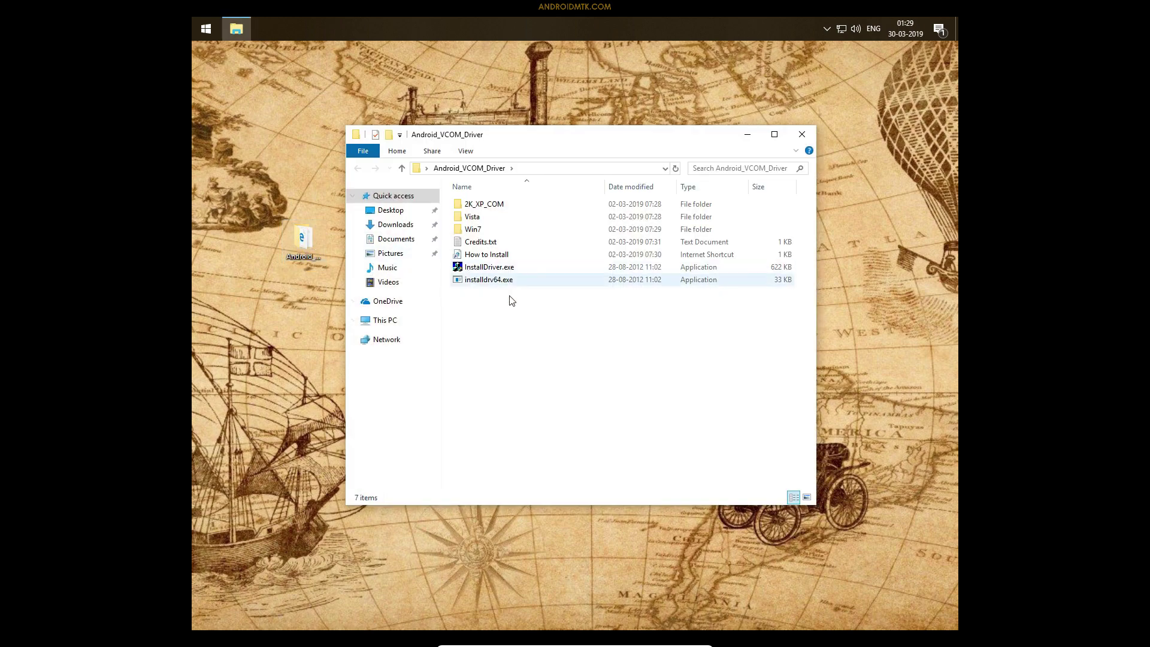
double_click(473, 231)
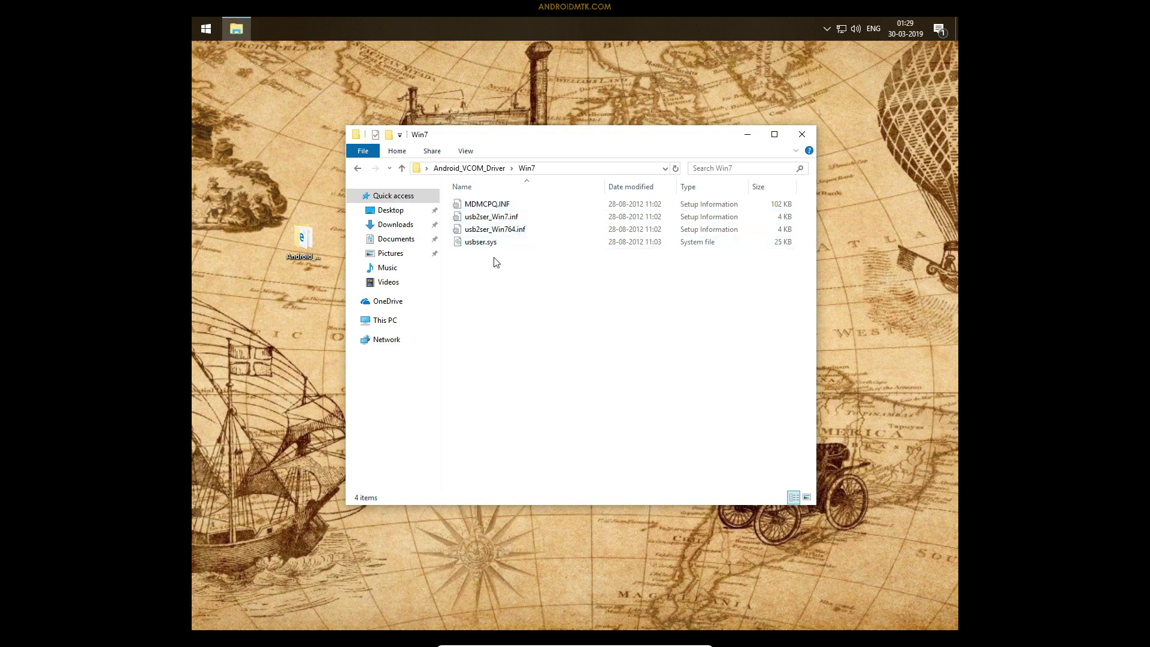
- Install MDMCPQ.INF from the Win7 folder, allowing the device changes and accepting the unverified publisher, and dismiss the completion dialog
left_click(490, 206)
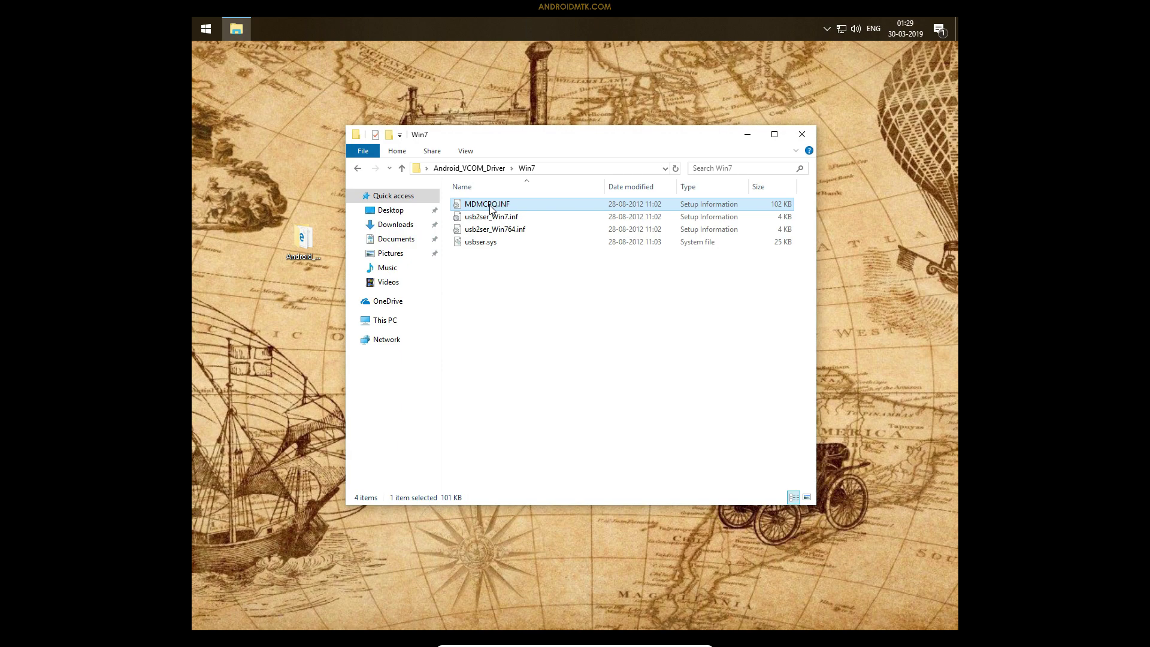
right_click(489, 206)
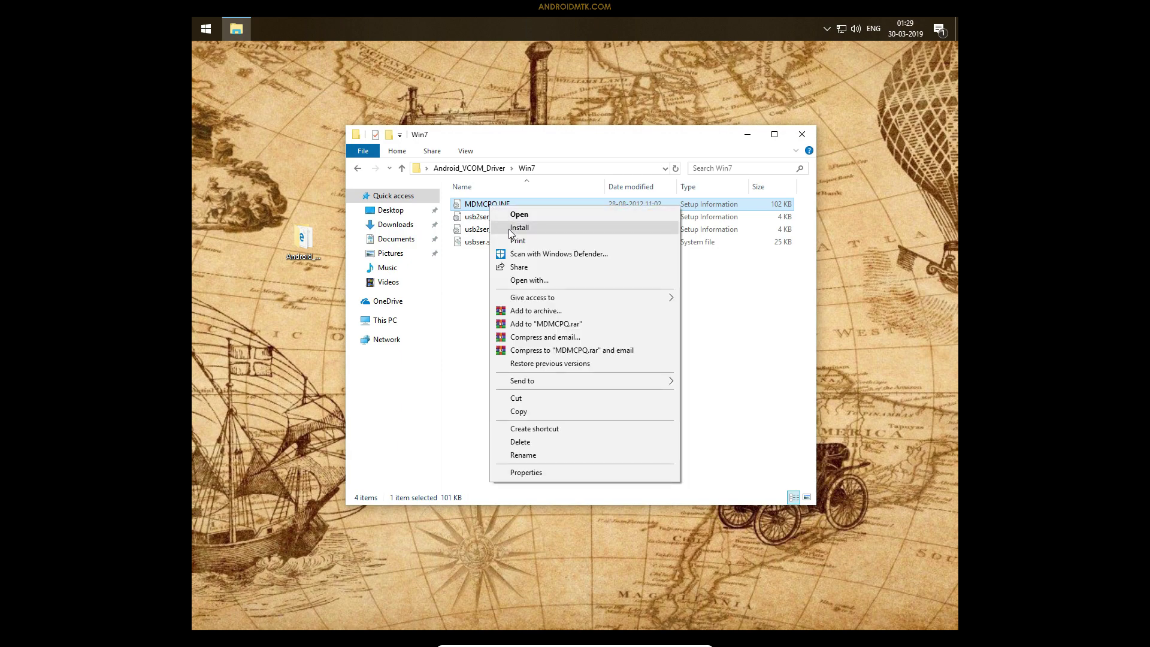
left_click(509, 229)
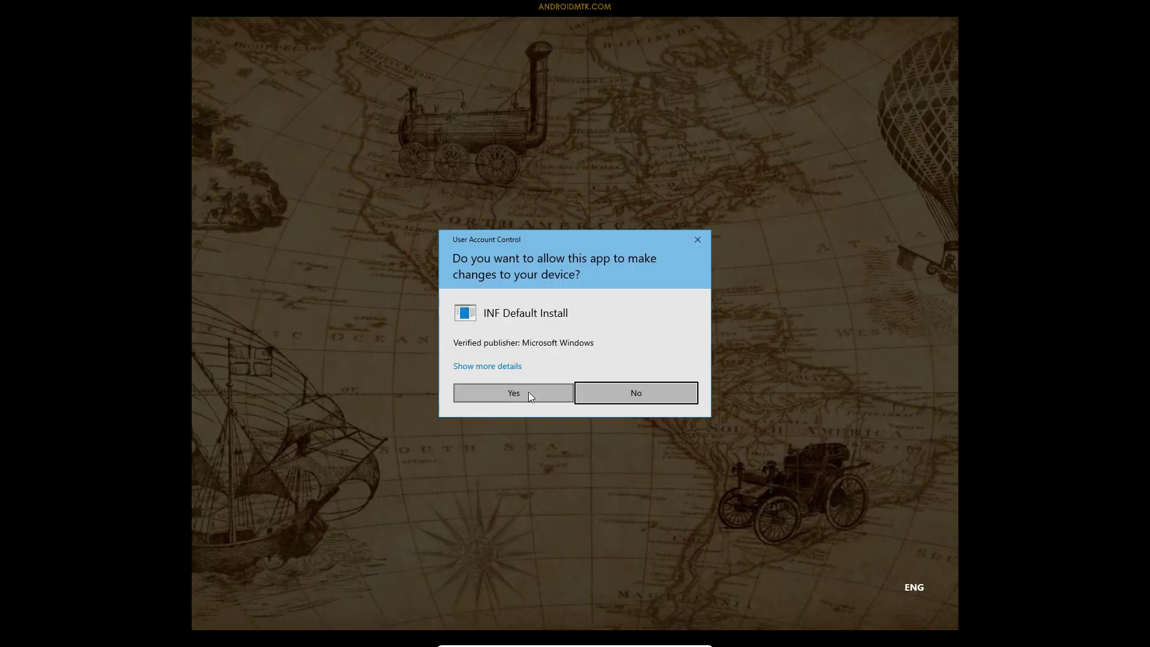
left_click(528, 392)
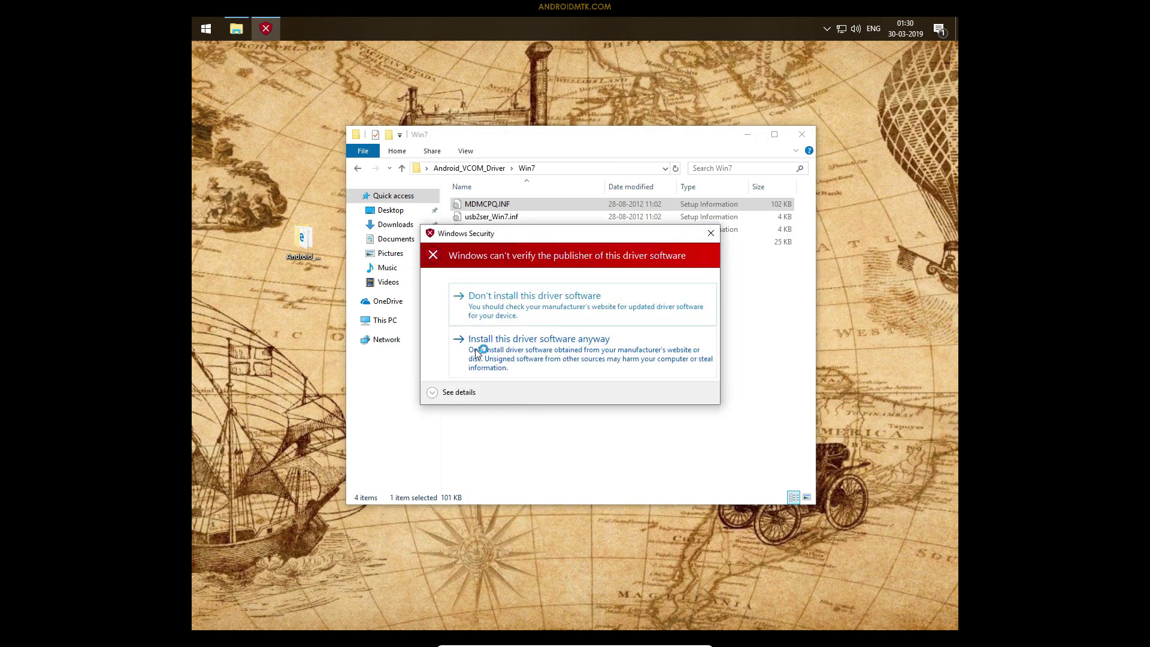
left_click(560, 351)
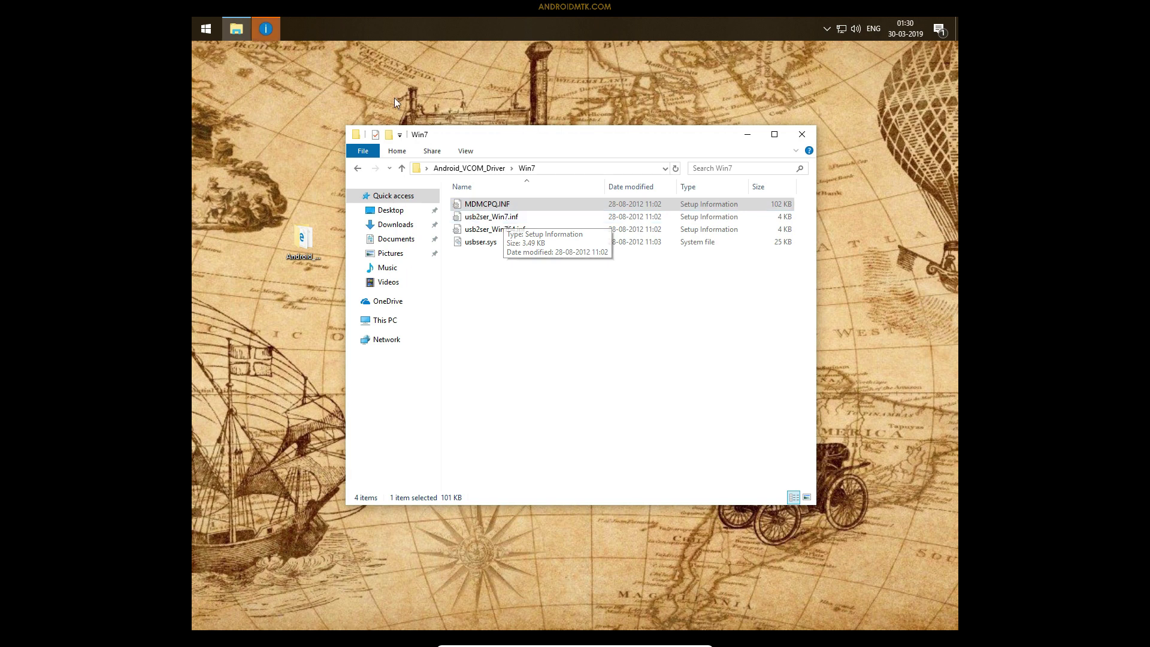
left_click(266, 30)
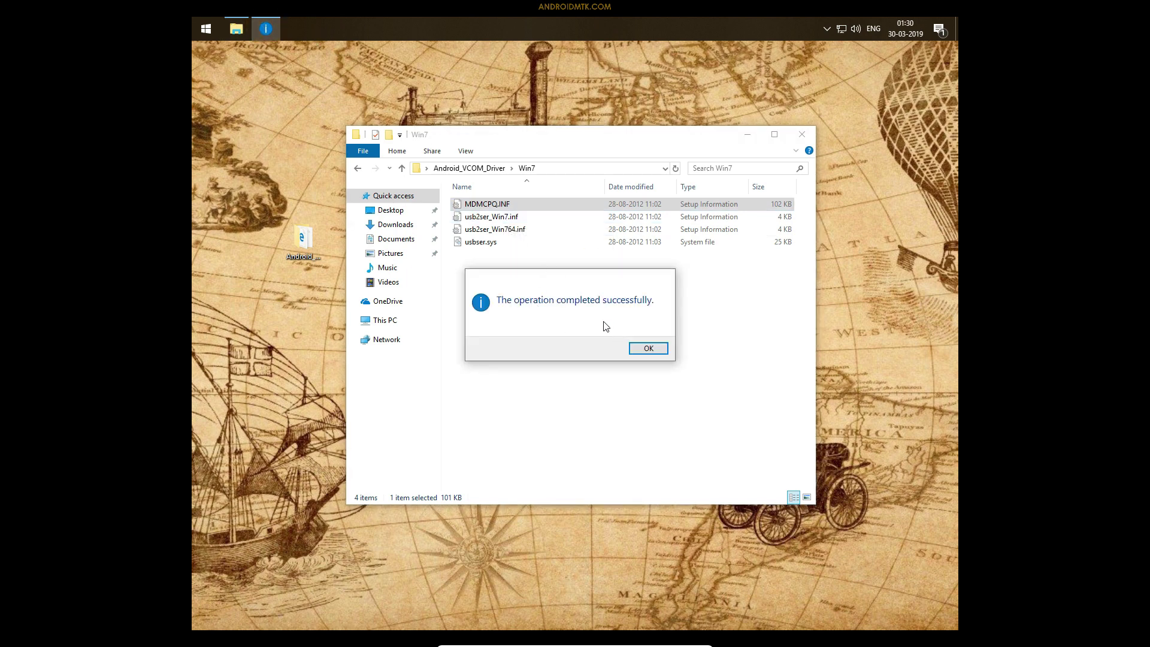
left_click(648, 351)
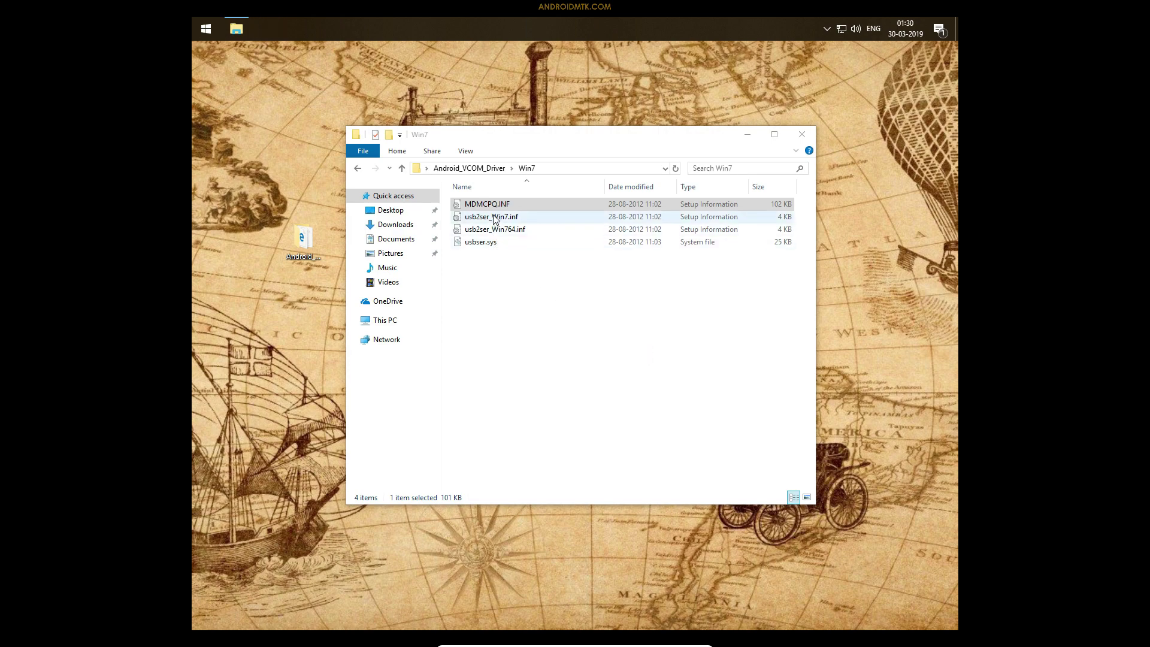
- Install usb2ser_Win7.inf, allowing INF Default Install to make changes and accepting the driver despite its unverified publisher
left_click(515, 219)
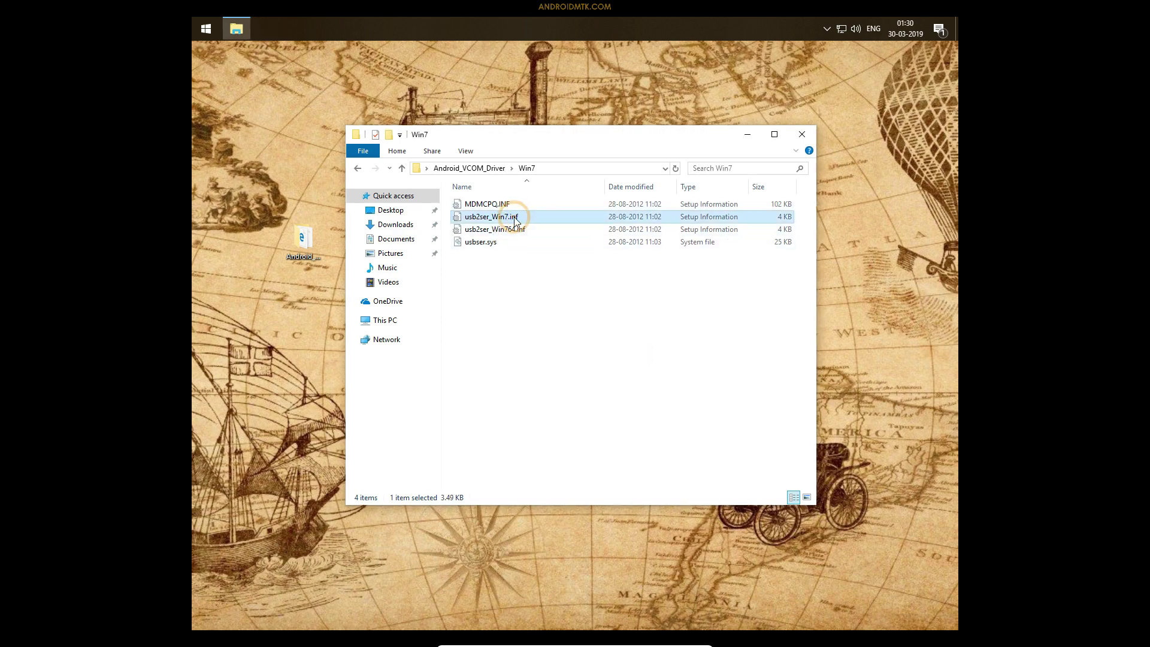
right_click(515, 219)
left_click(537, 239)
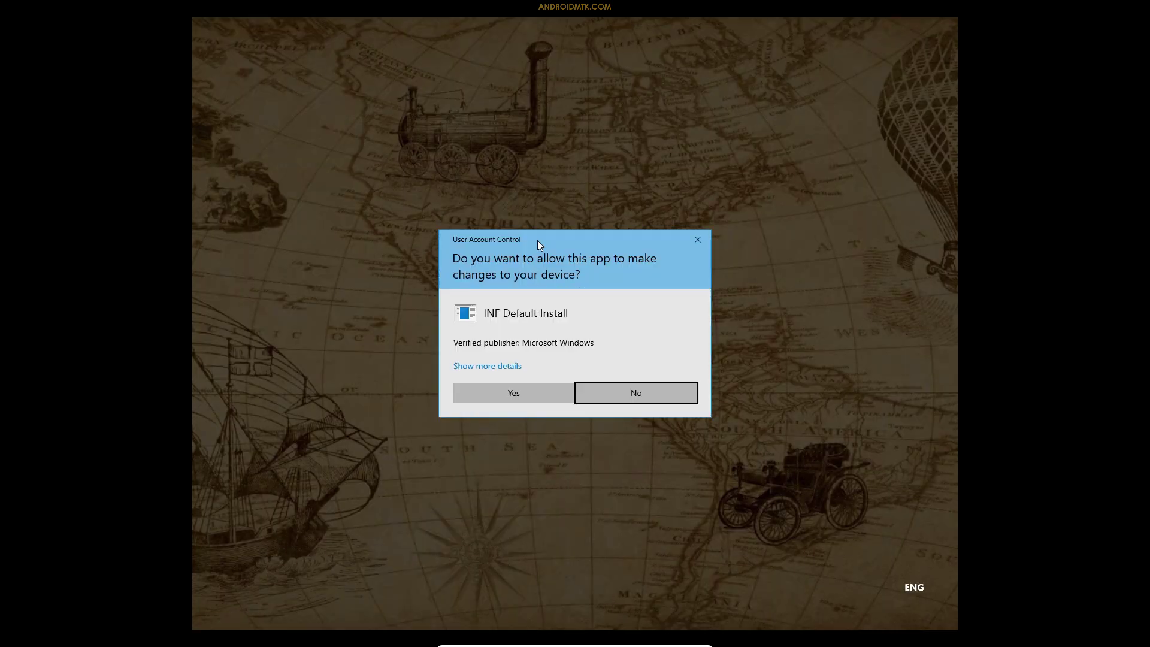
left_click(546, 393)
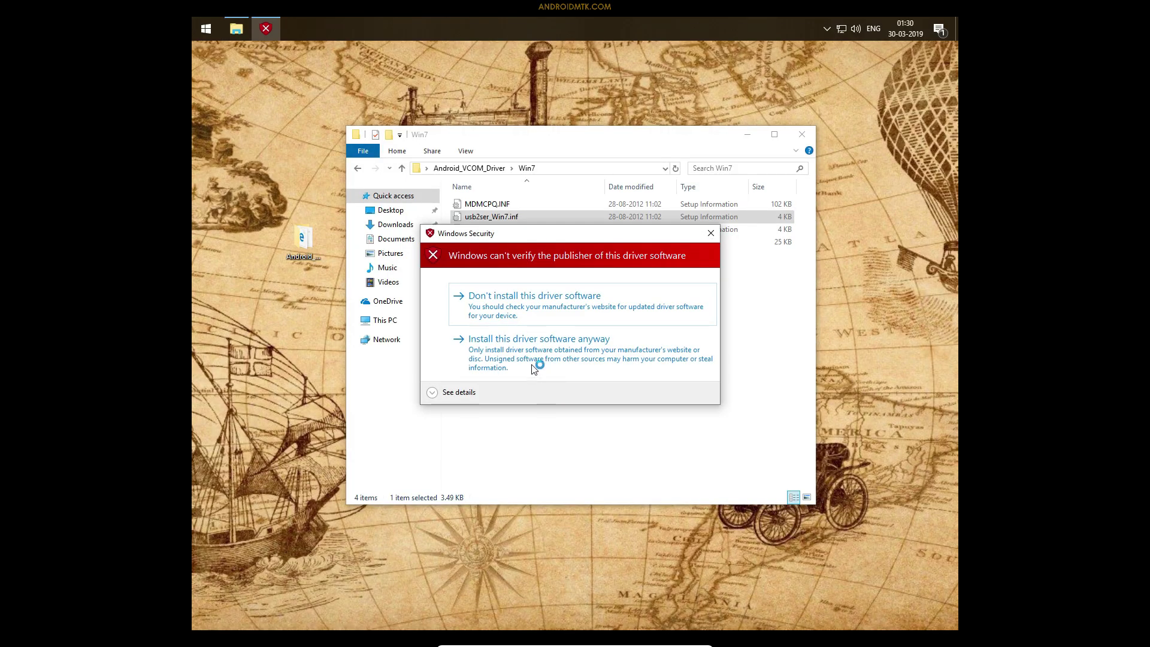
left_click(508, 357)
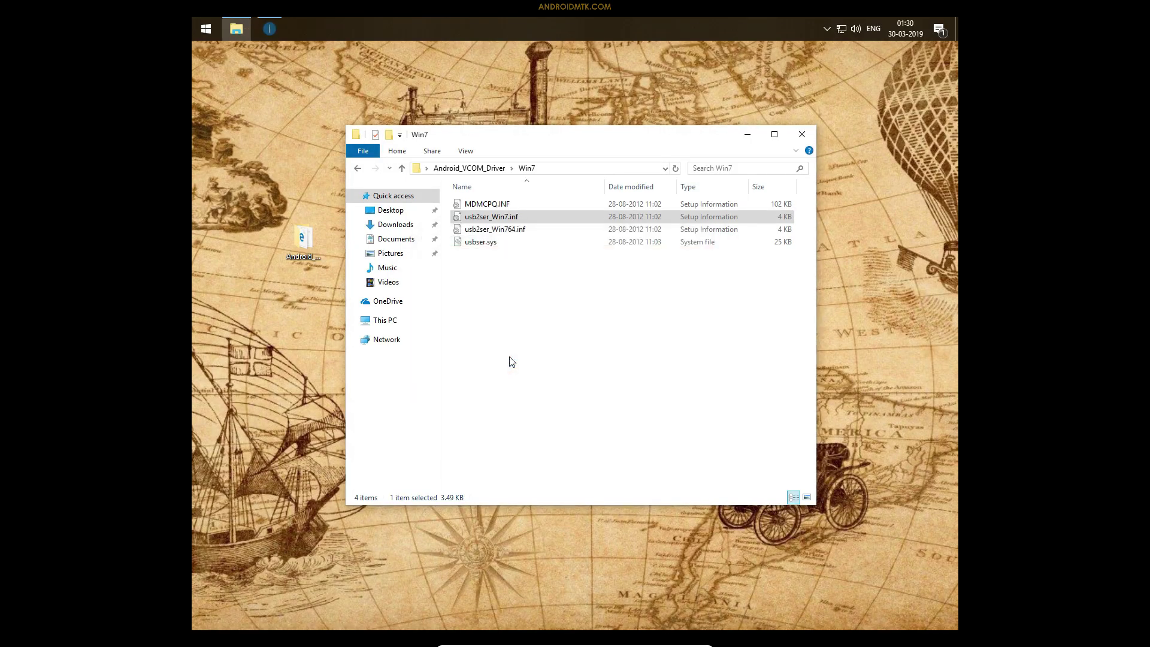
- Install usb2ser_Win764.inf with permission to change the device, and dismiss the pending completion dialog
right_click(517, 231)
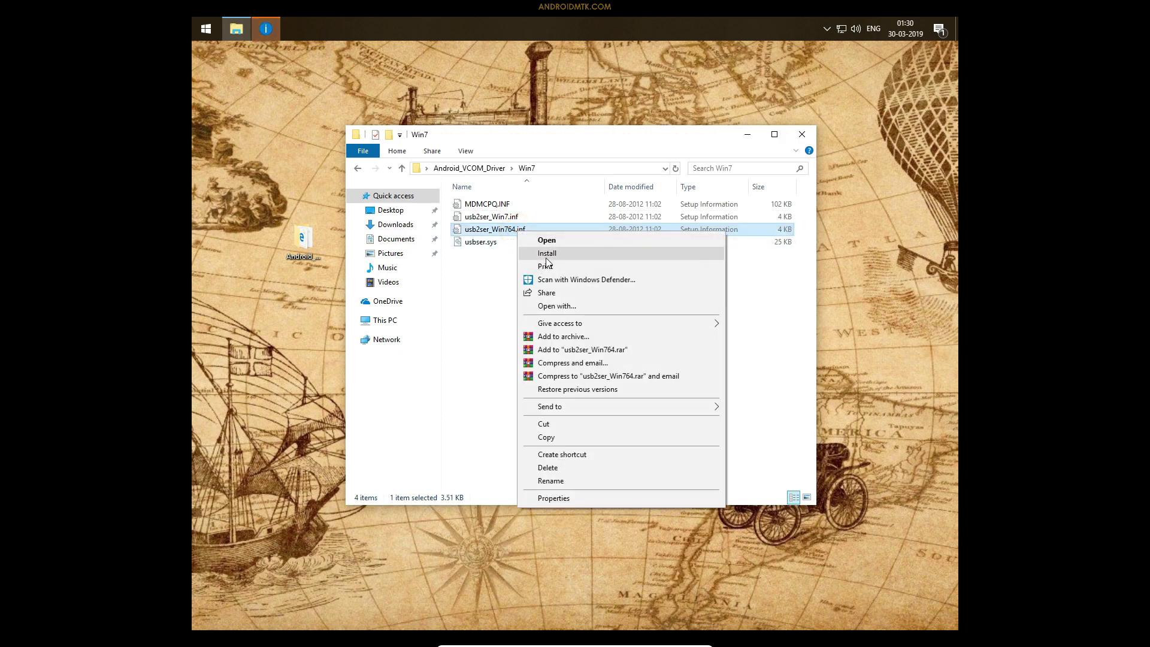
left_click(545, 259)
left_click(534, 394)
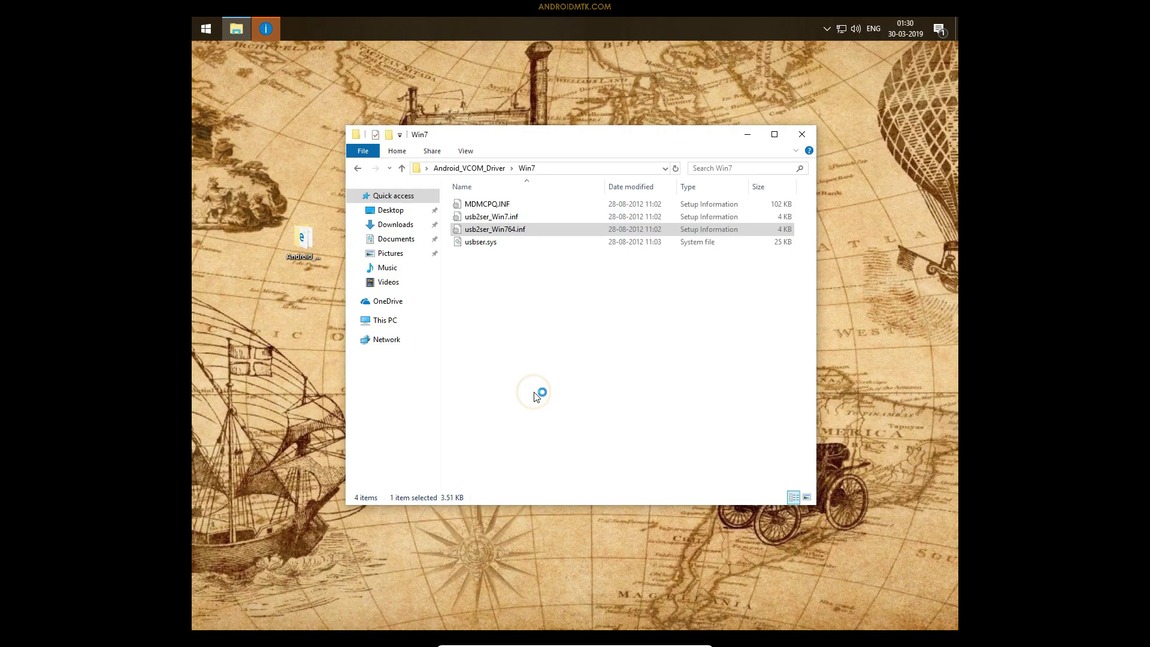
left_click(639, 349)
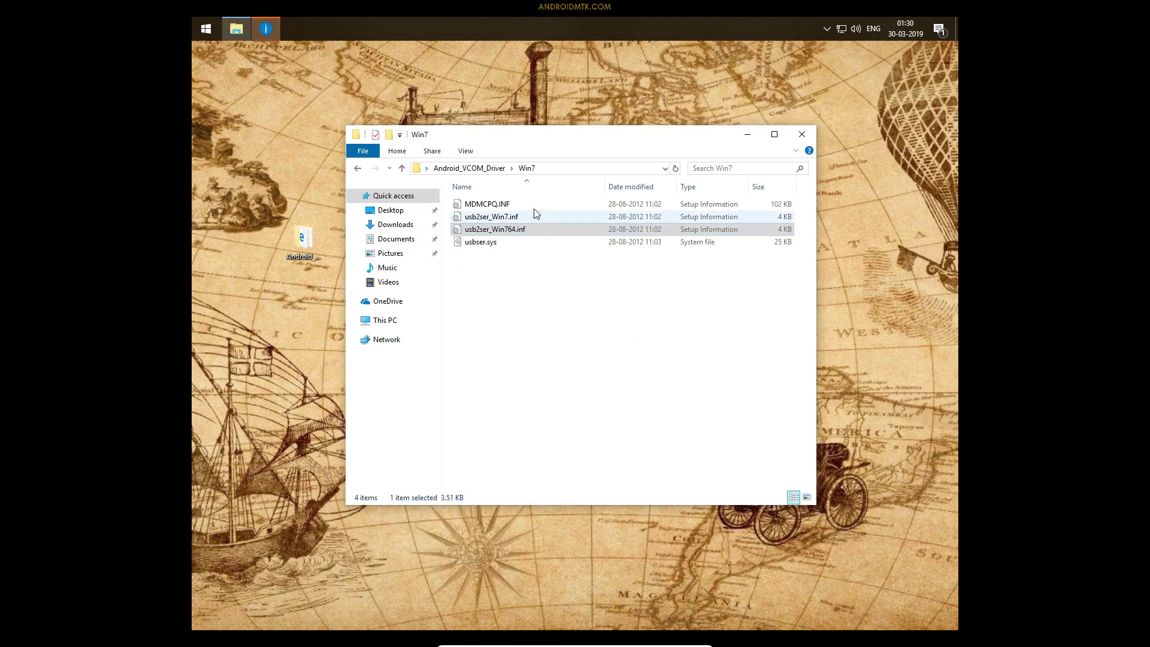
left_click(527, 234)
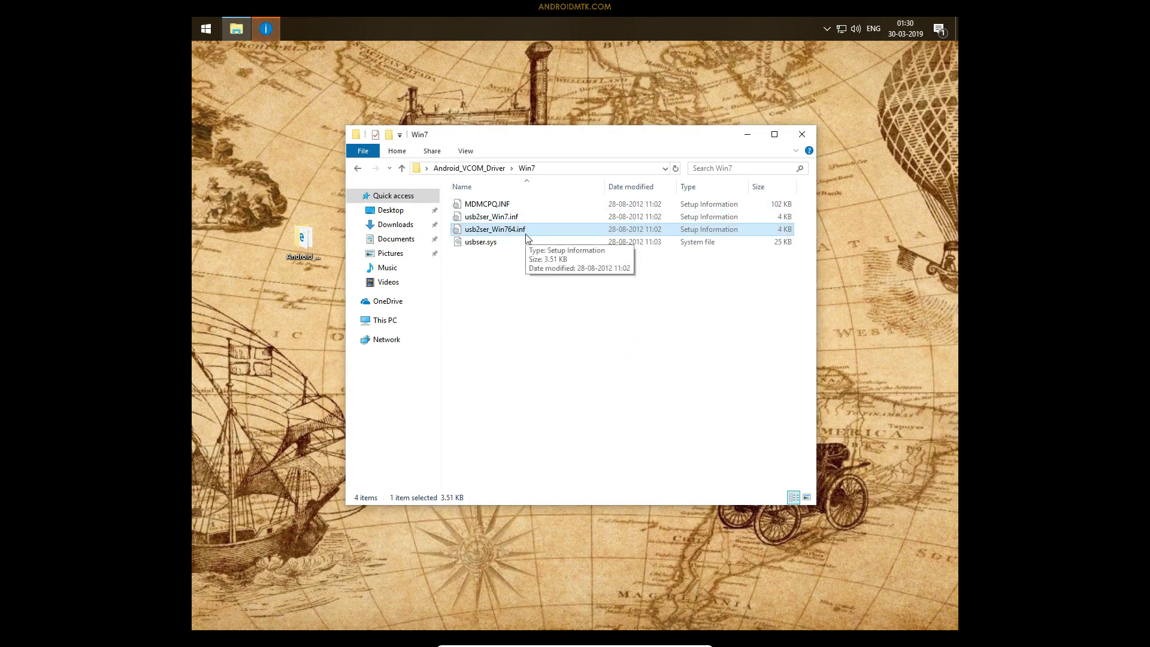
left_click(305, 72)
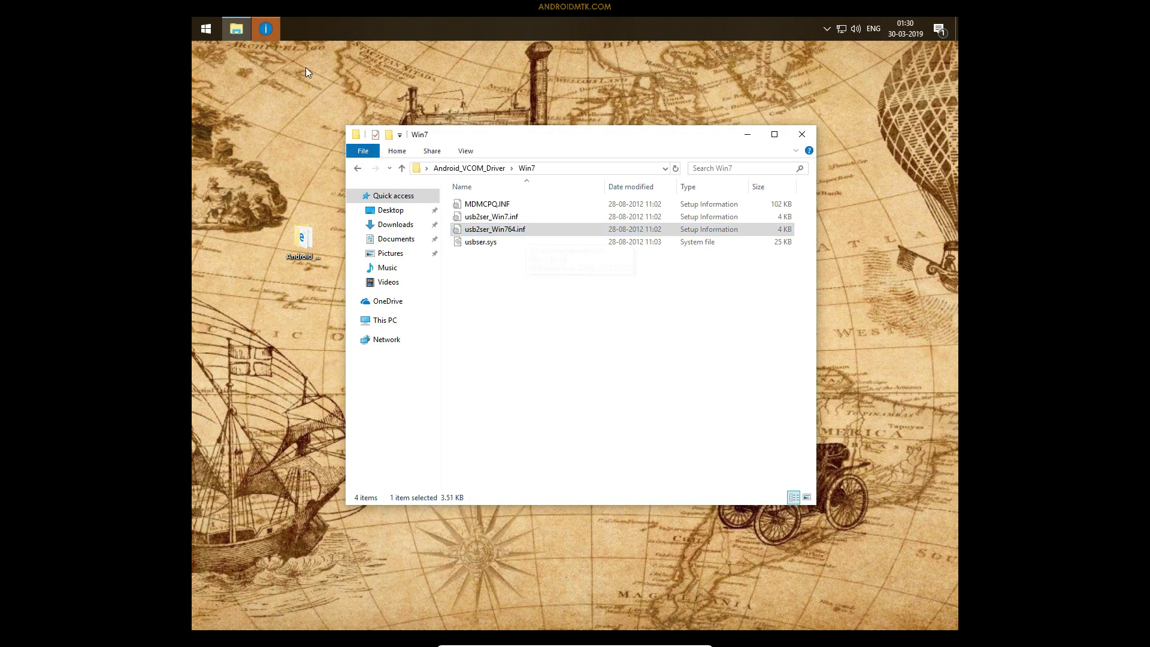
left_click(271, 30)
left_click(648, 346)
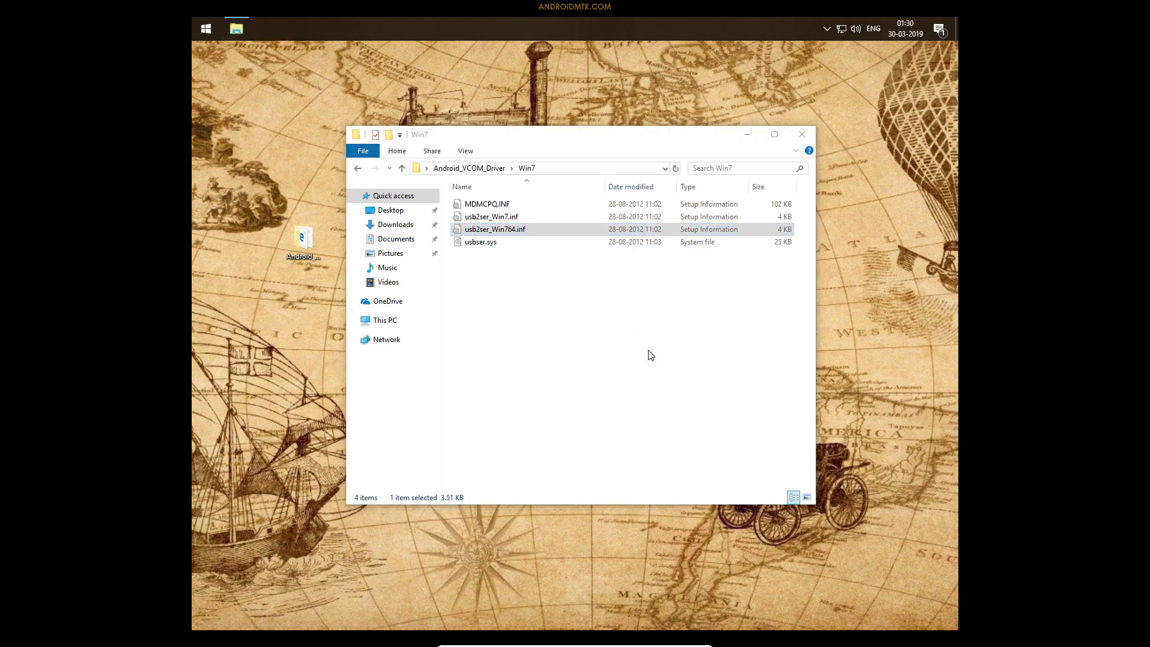